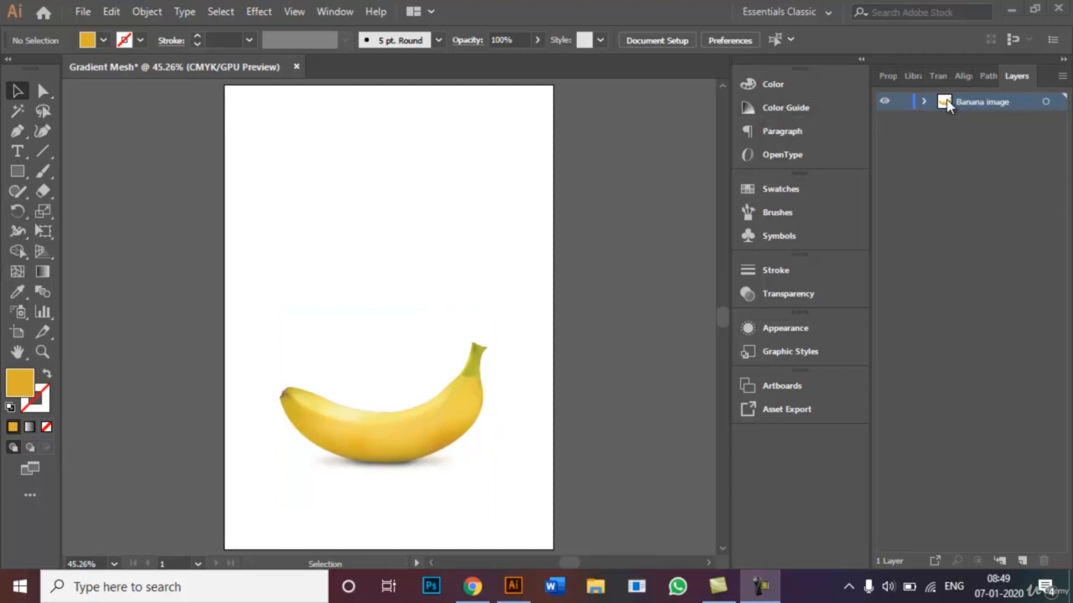
Step: Lock the Banana image layer so the reference picture cannot be edited
{"action": "double_click", "coordinate": [1008, 103]}
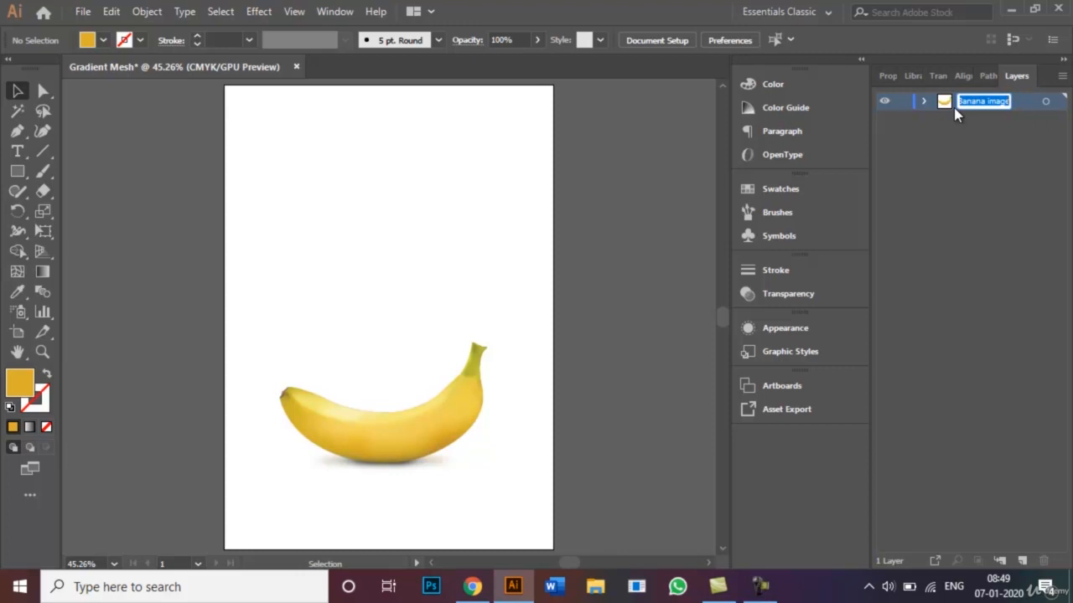
{"action": "left_click", "coordinate": [1003, 145]}
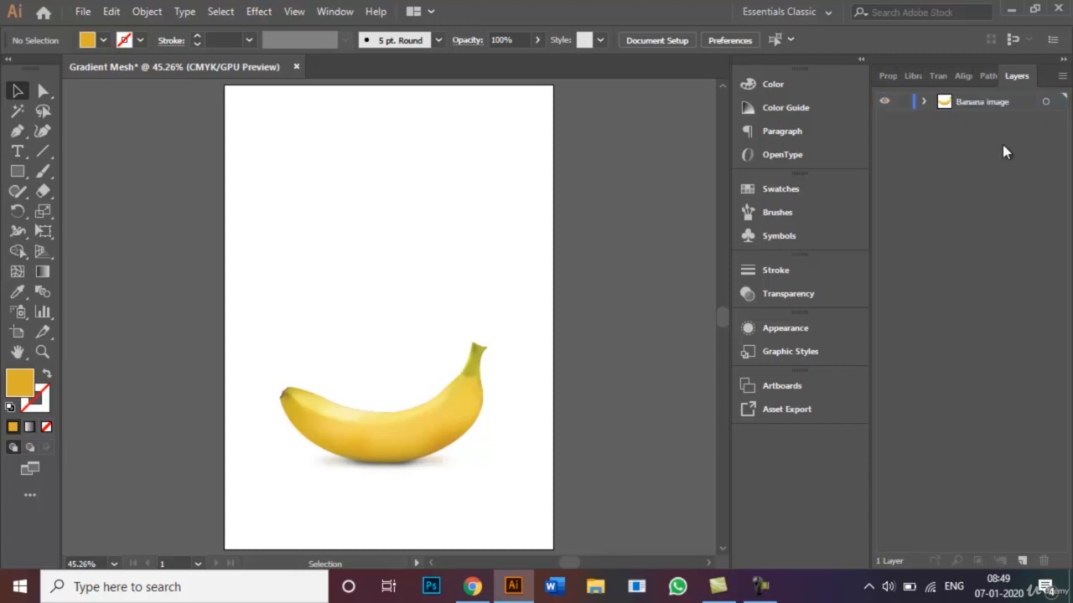
{"action": "left_click", "coordinate": [903, 105]}
Step: Add a new layer above the banana picture's layer and name it Gradient Mesh
{"action": "left_click", "coordinate": [1019, 561]}
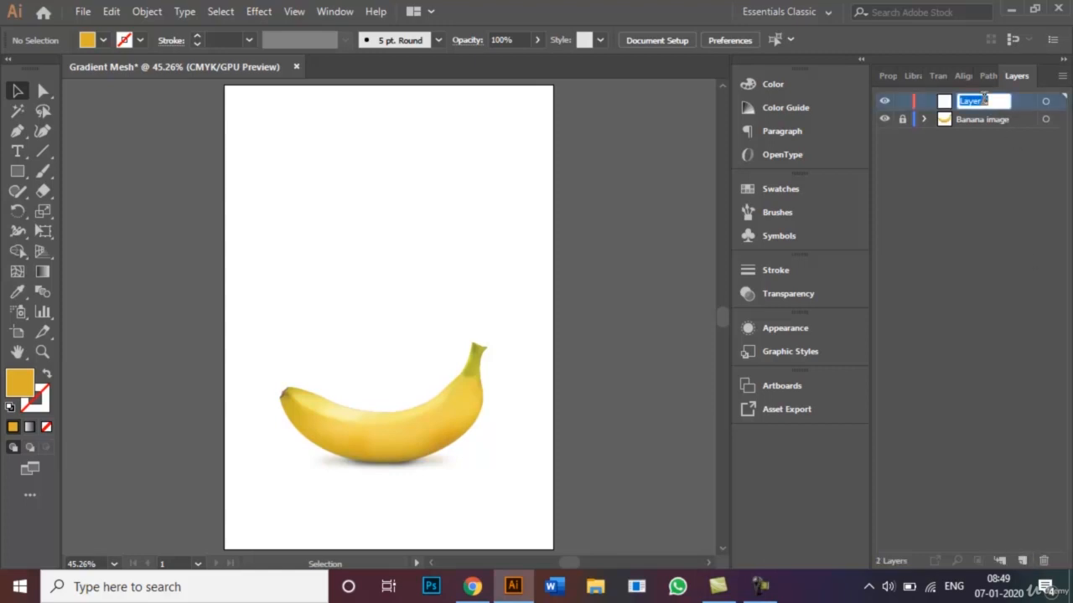
{"action": "key", "text": "BackSpace"}
{"action": "type", "text": "Gradient Mesh"}
{"action": "left_click", "coordinate": [949, 205]}
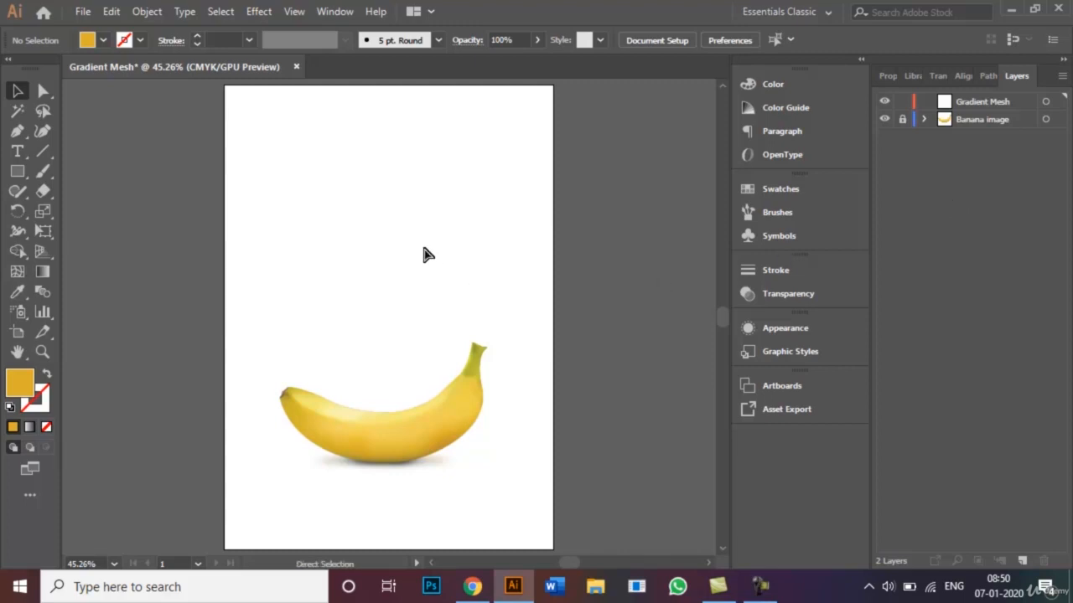
Step: Swap the fill and stroke colours so new paths get no fill and a yellow-orange stroke
{"action": "key", "text": "ctrl+plus"}
{"action": "key", "text": "ctrl+plus"}
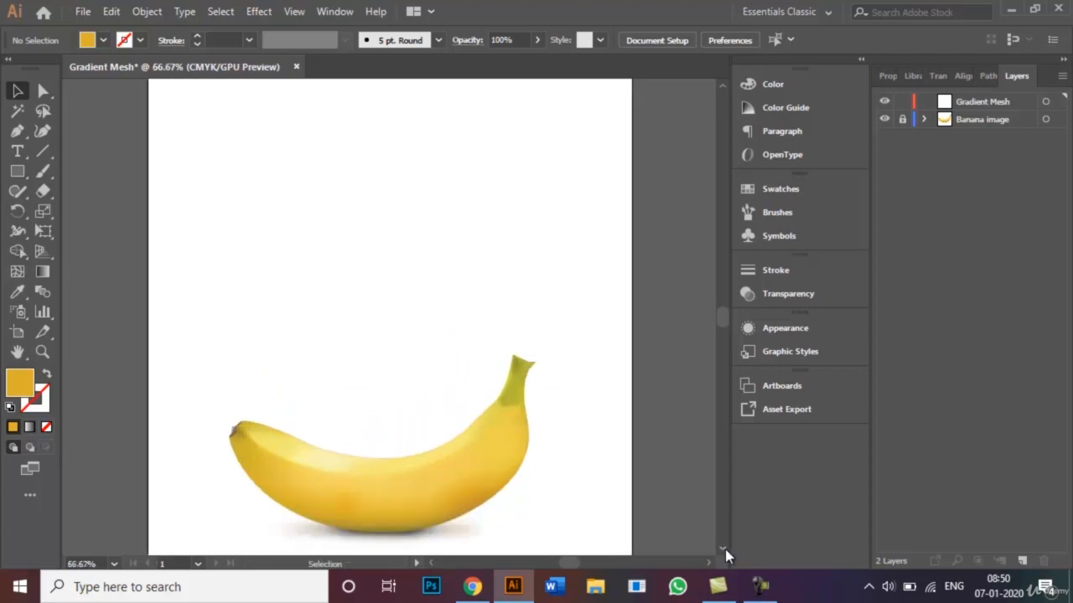
{"action": "scroll", "coordinate": [726, 552], "scroll_direction": "down", "scroll_amount": 3}
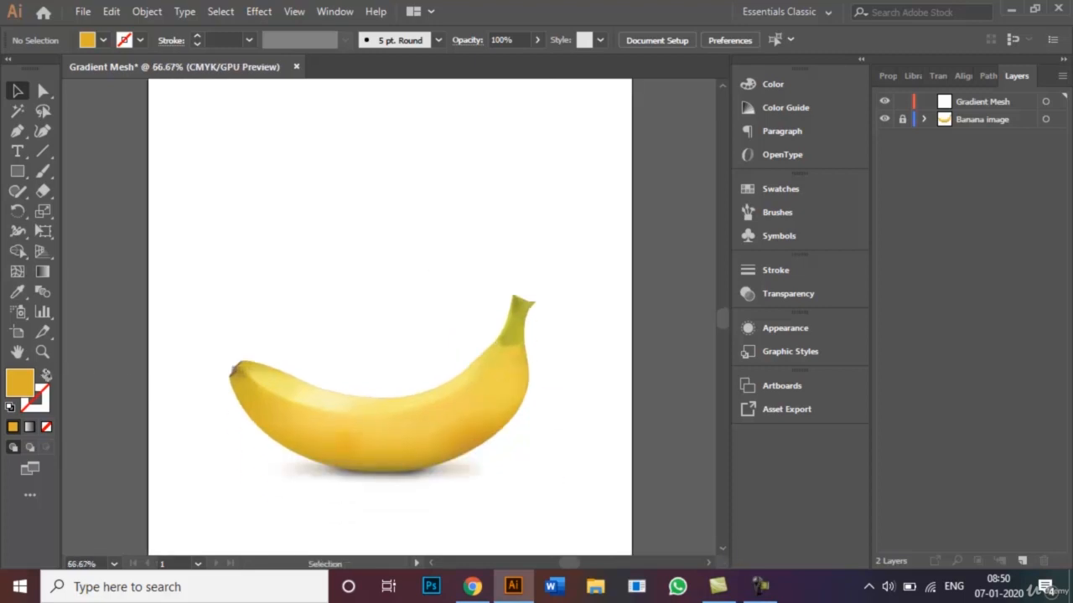
{"action": "left_click", "coordinate": [46, 378]}
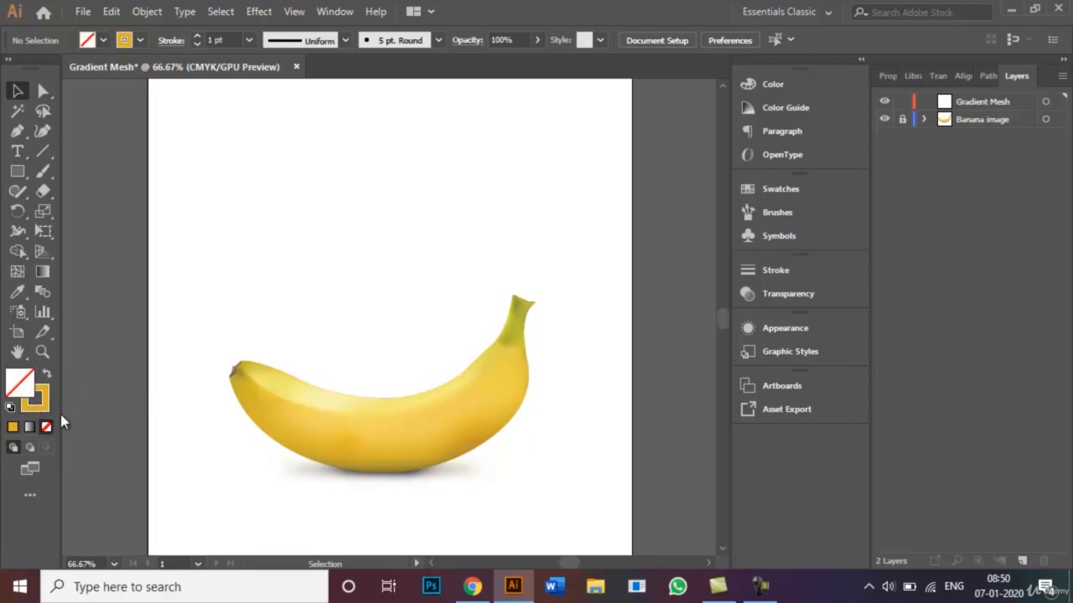
Step: Trace the banana's whole outline, including the stem, as a closed curved path with the Pen tool
{"action": "left_click", "coordinate": [19, 131]}
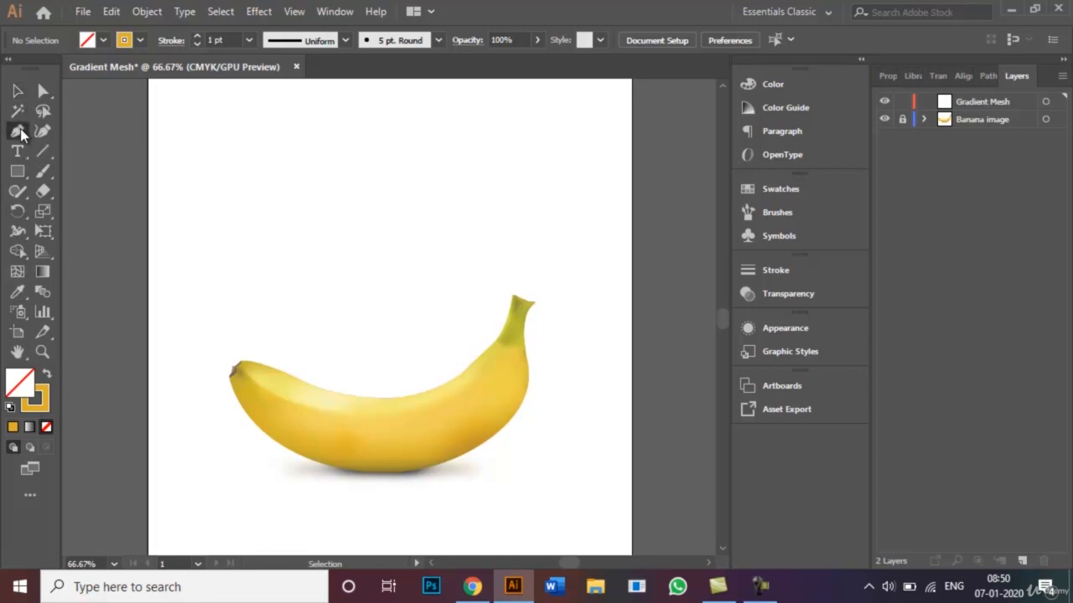
{"action": "left_click", "coordinate": [235, 369]}
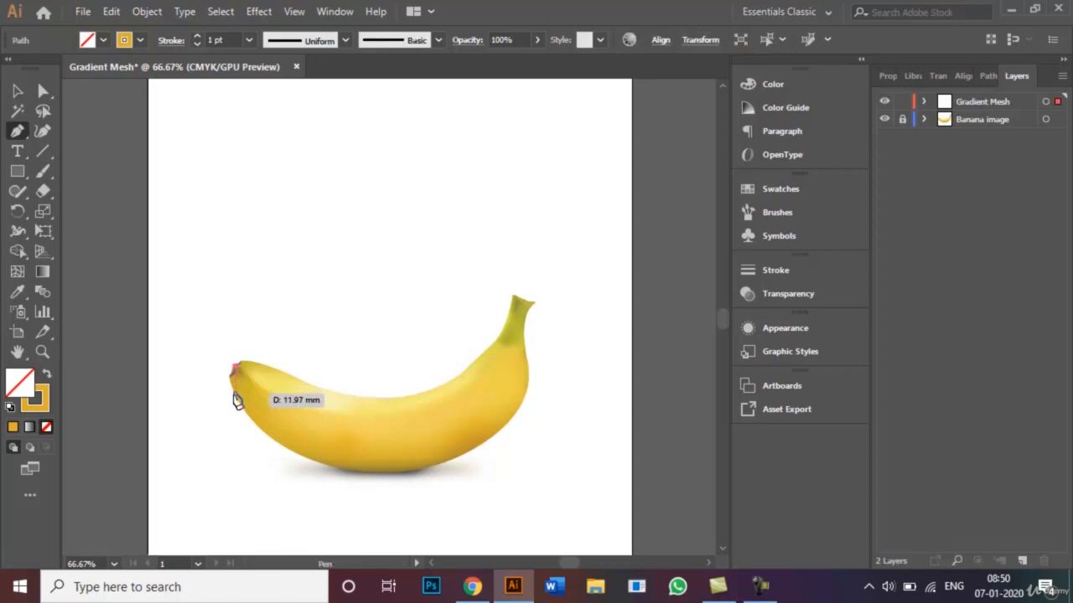
{"action": "left_click", "coordinate": [234, 396]}
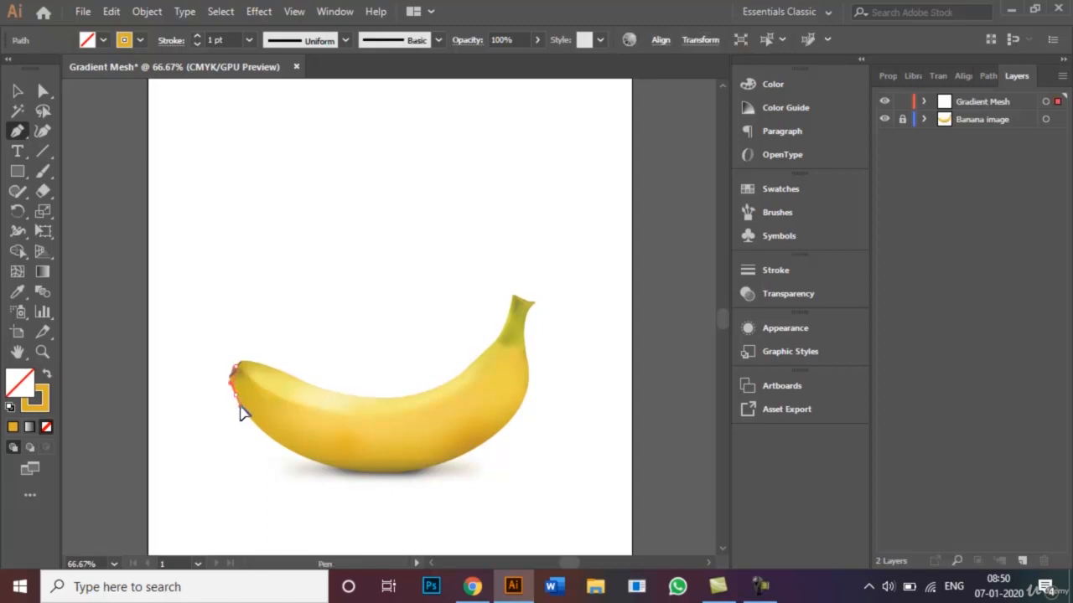
{"action": "left_click_drag", "start_coordinate": [241, 413], "coordinate": [245, 412]}
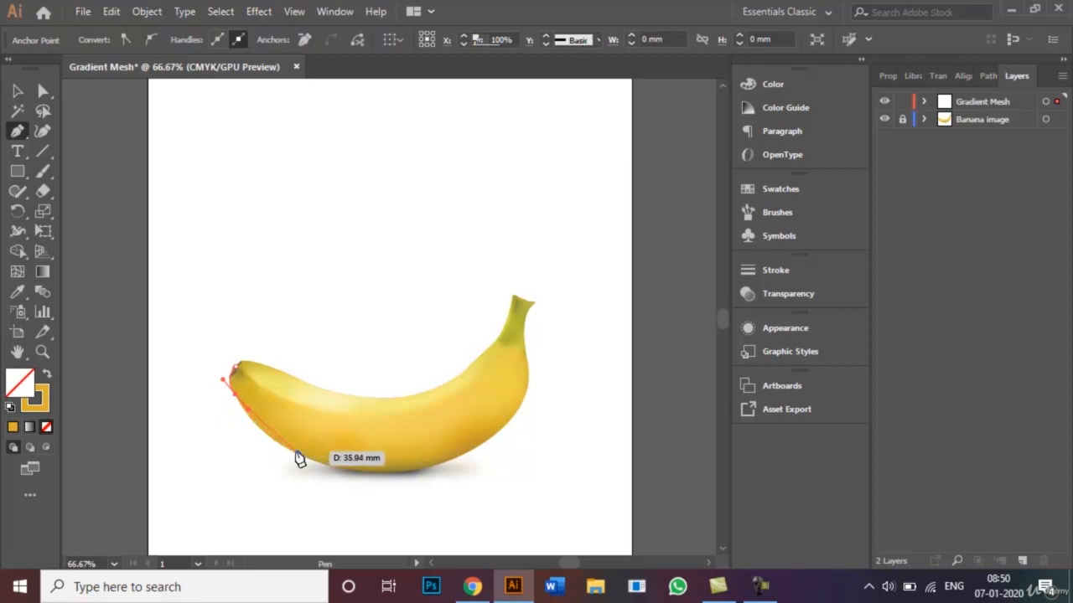
{"action": "left_click_drag", "start_coordinate": [309, 466], "coordinate": [354, 476]}
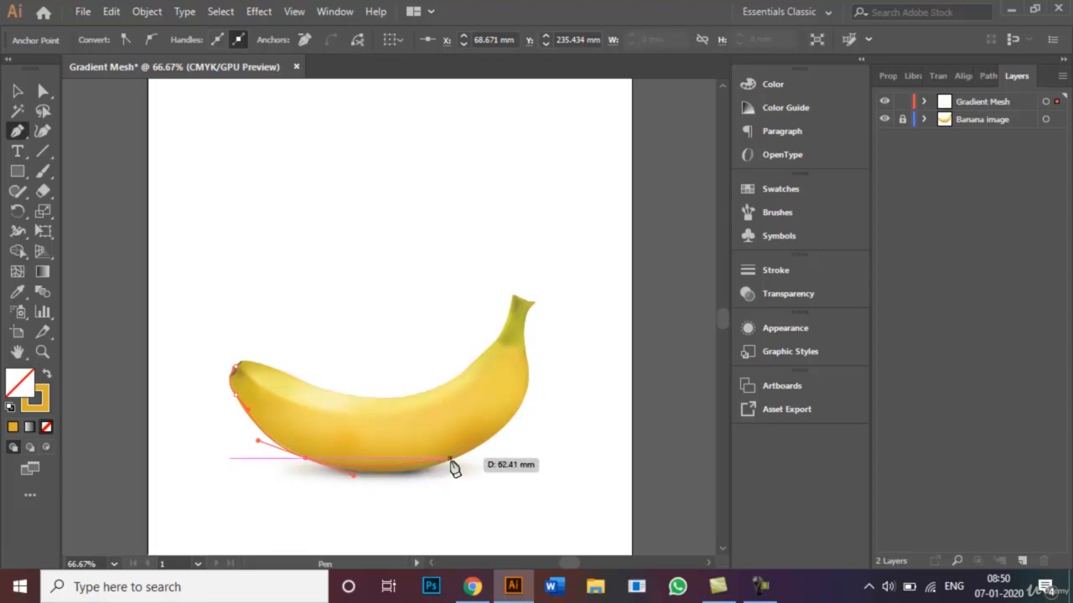
{"action": "left_click_drag", "start_coordinate": [456, 460], "coordinate": [502, 440]}
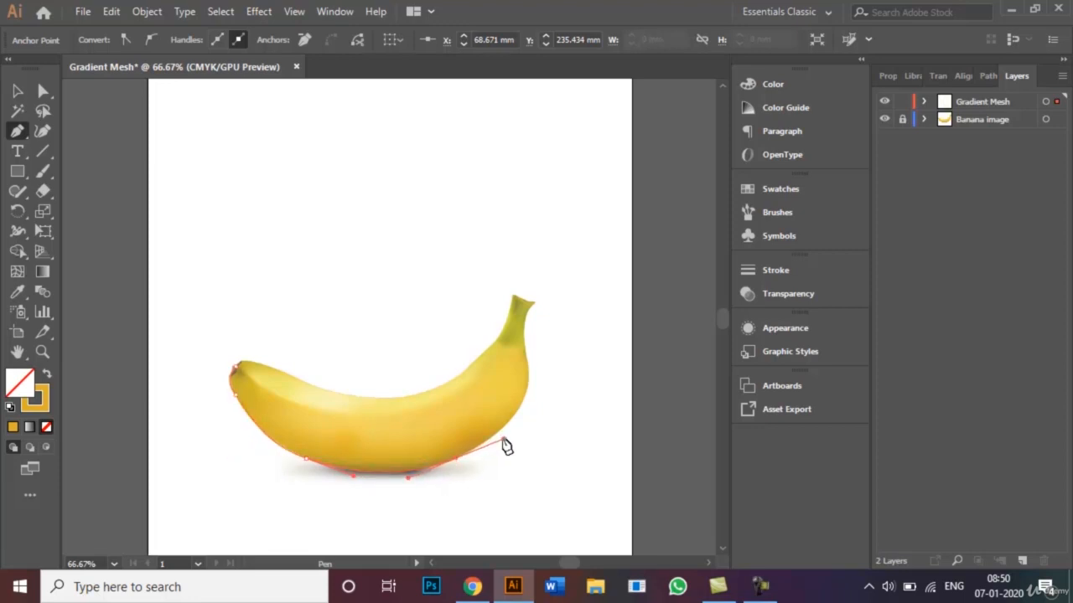
{"action": "left_click_drag", "start_coordinate": [529, 375], "coordinate": [530, 351]}
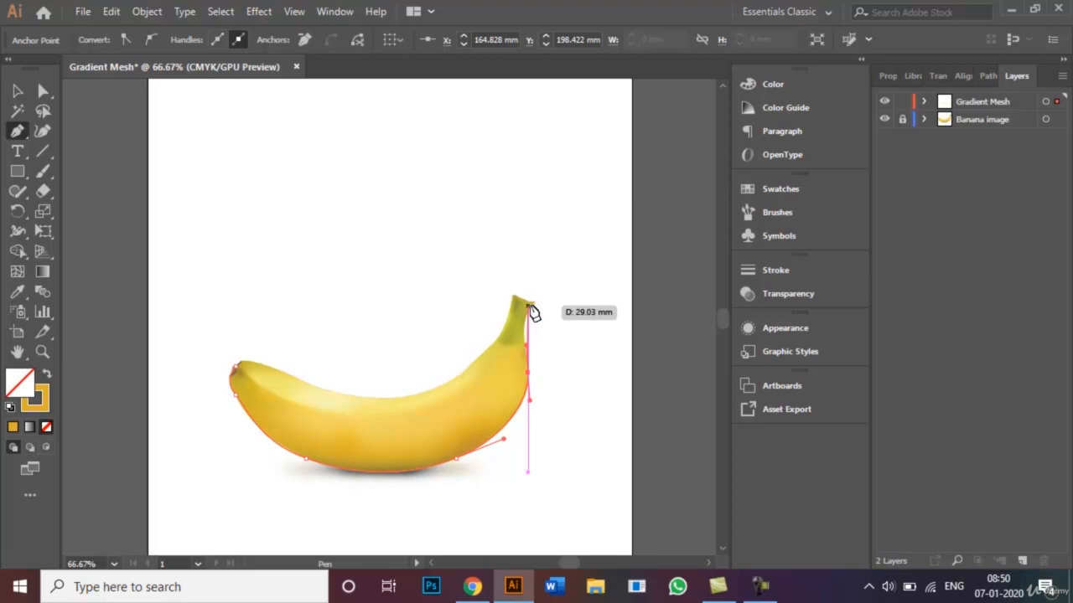
{"action": "left_click_drag", "start_coordinate": [535, 308], "coordinate": [377, 400]}
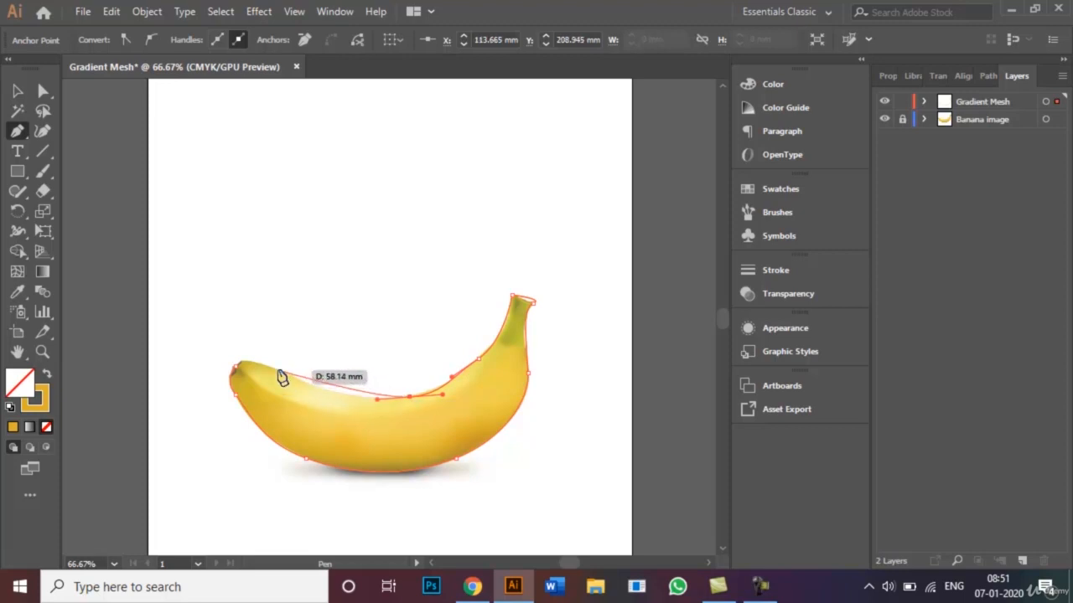
{"action": "left_click_drag", "start_coordinate": [277, 372], "coordinate": [239, 372]}
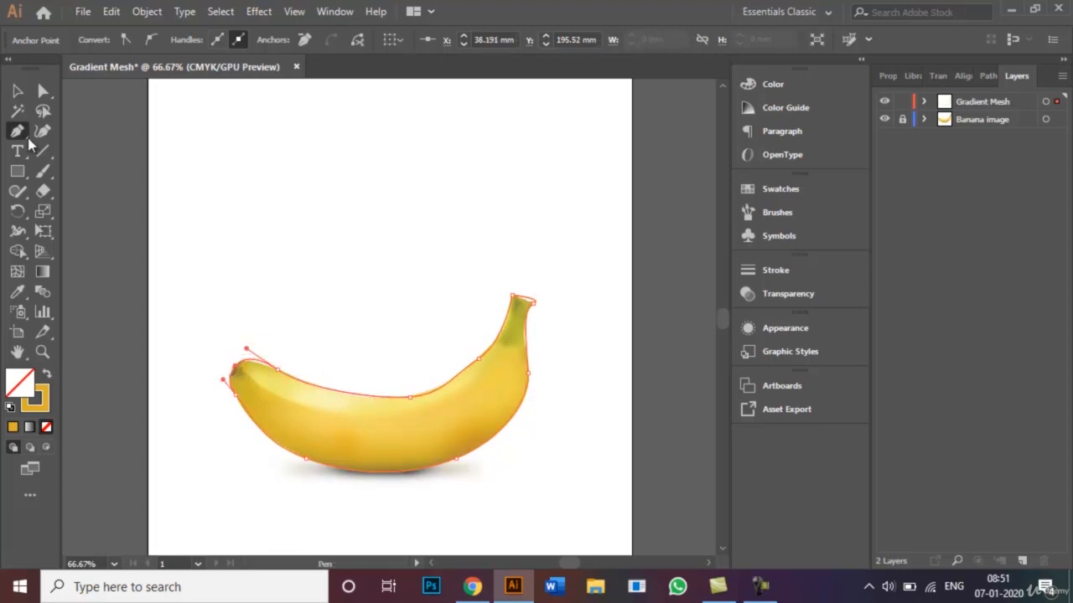
Step: Move the traced banana outline up into the empty area above the reference picture and deselect it
{"action": "left_click", "coordinate": [17, 90]}
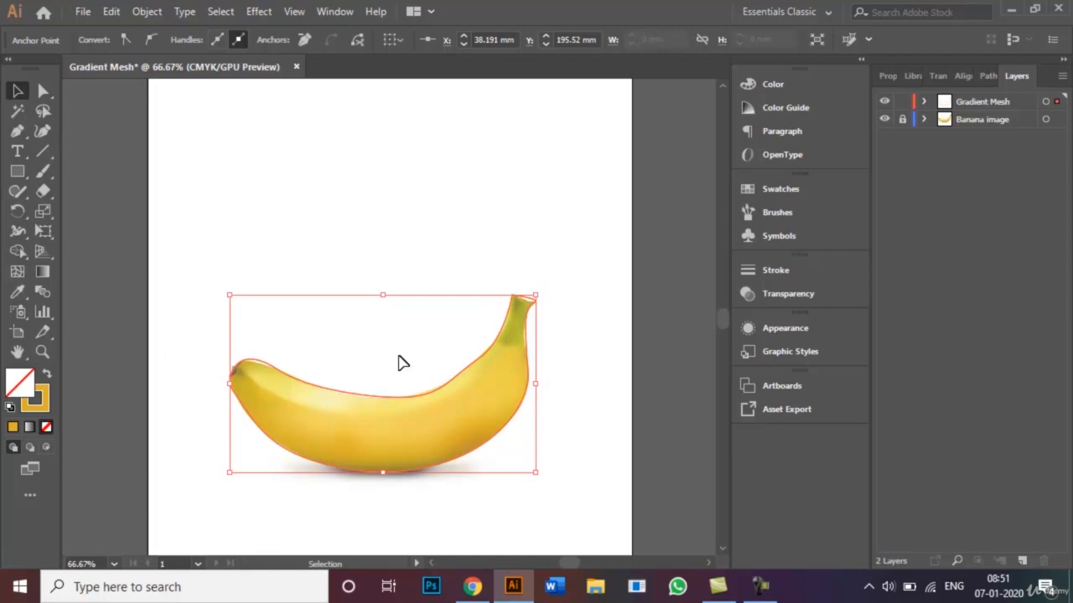
{"action": "left_click_drag", "start_coordinate": [374, 403], "coordinate": [356, 264]}
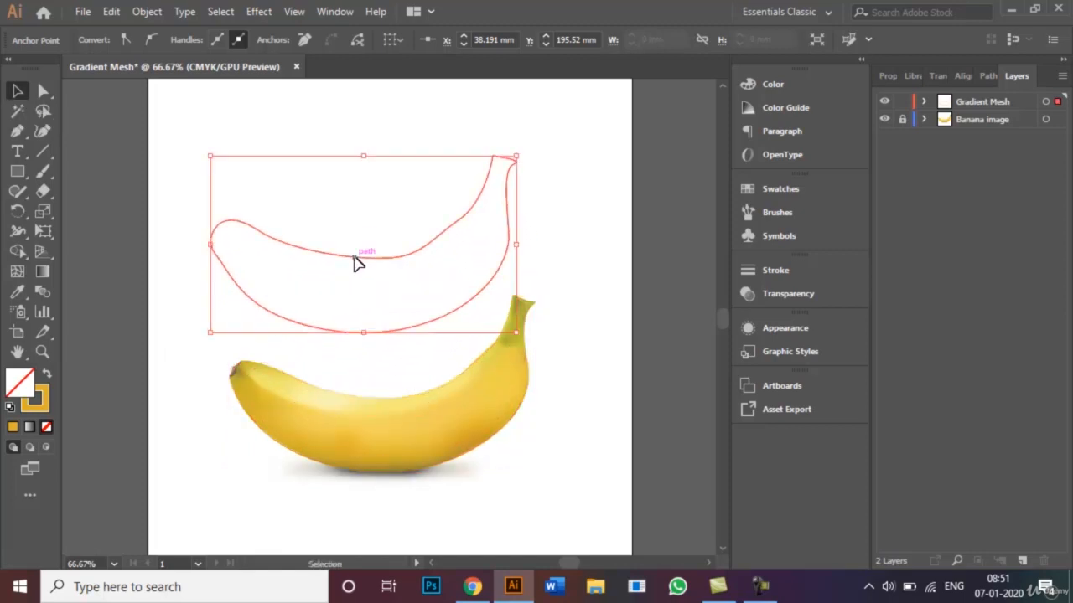
{"action": "left_click", "coordinate": [537, 262]}
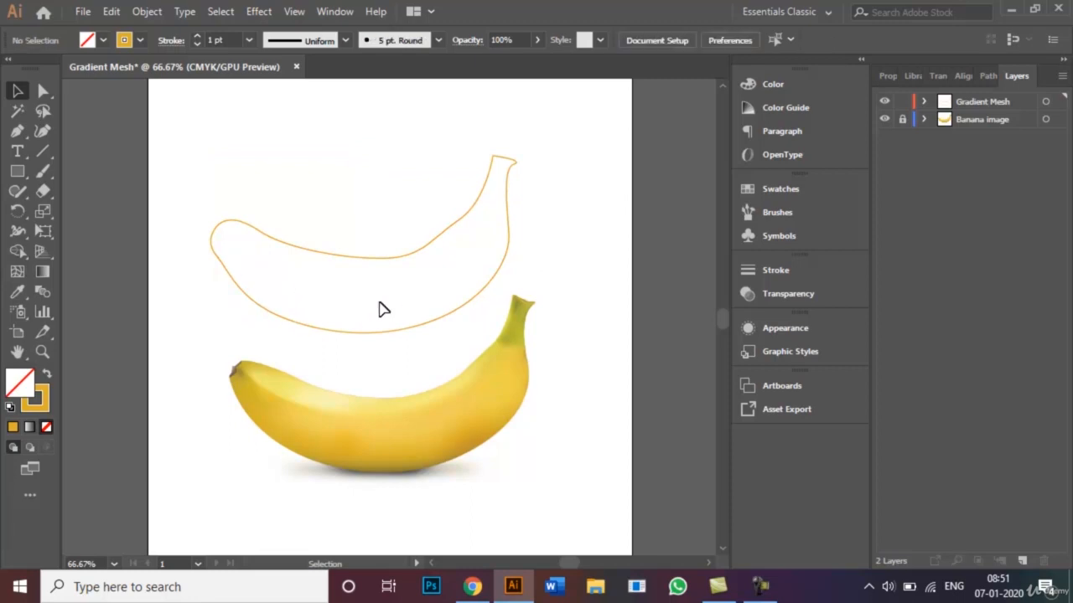
Step: Fill the banana outline with the yellow sampled by Eyedropper from the pictured banana's body just below the stem
{"action": "left_click", "coordinate": [405, 265]}
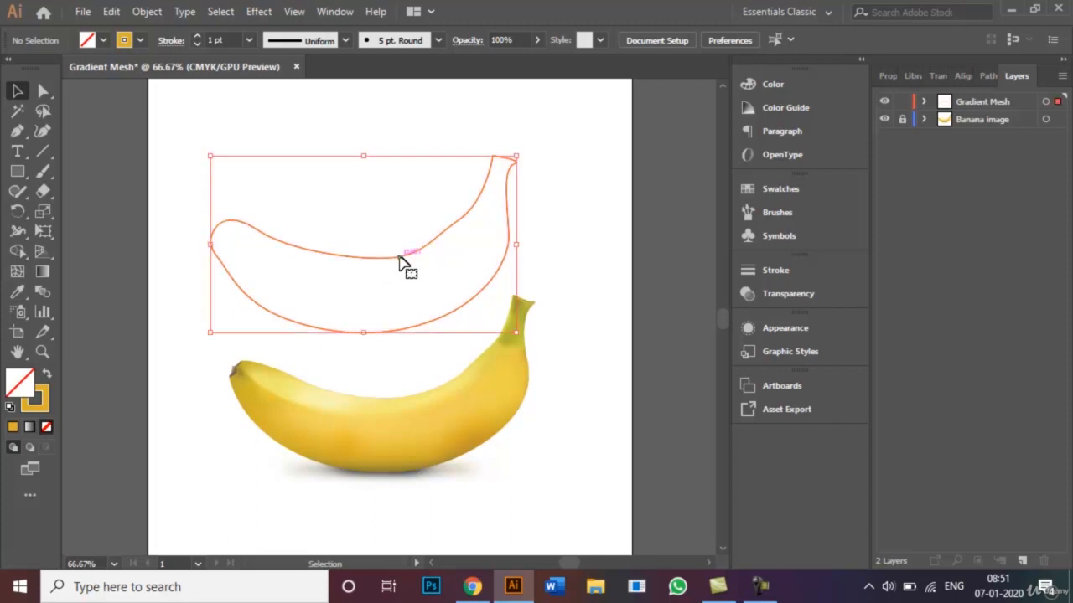
{"action": "left_click", "coordinate": [17, 292]}
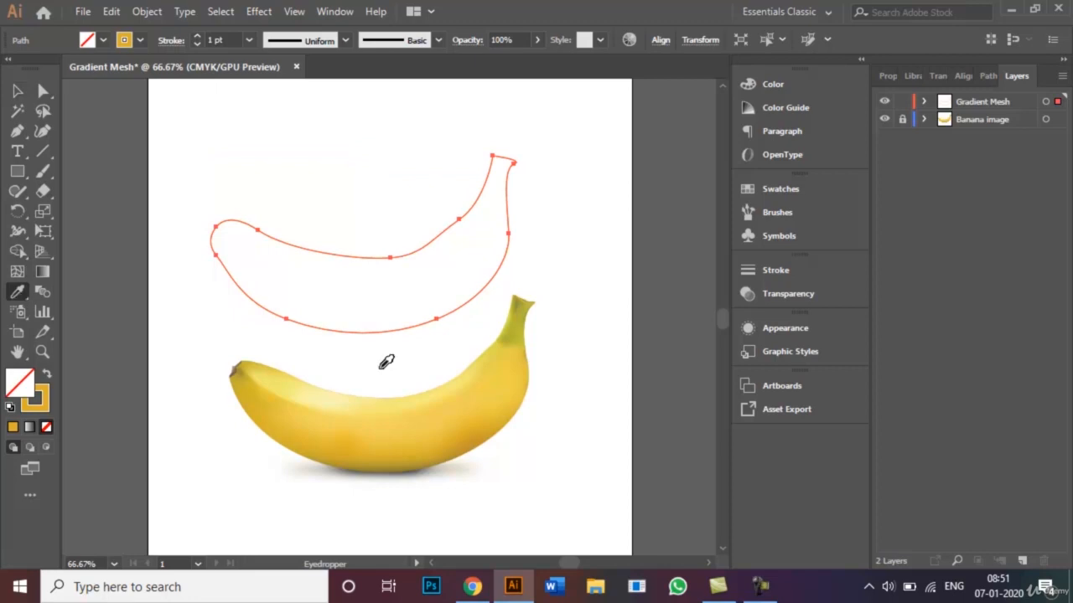
{"action": "left_click", "coordinate": [514, 379]}
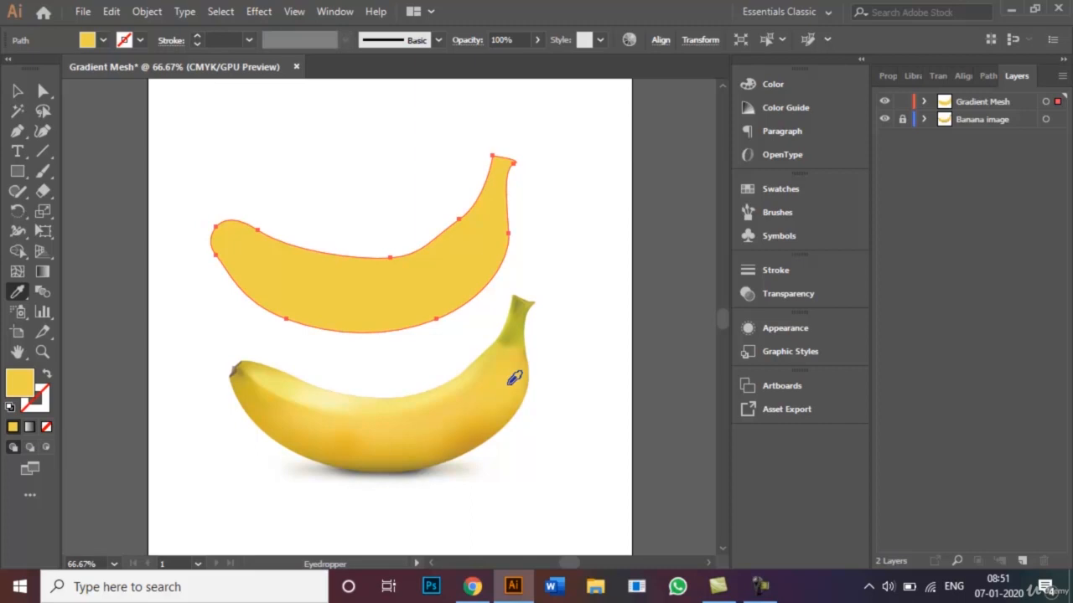
{"action": "left_click", "coordinate": [12, 98]}
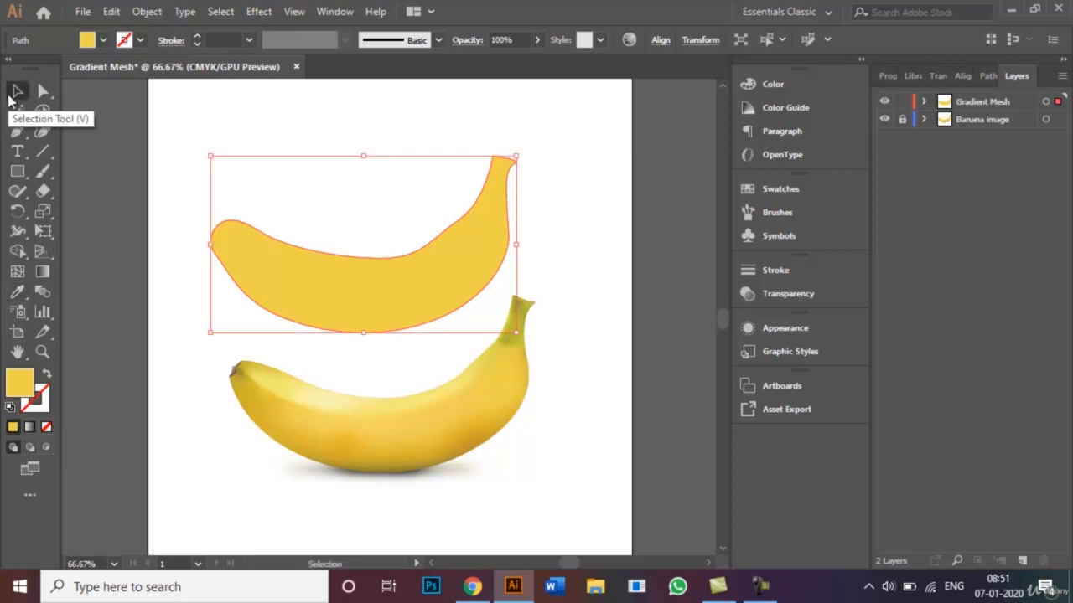
{"action": "left_click", "coordinate": [280, 125]}
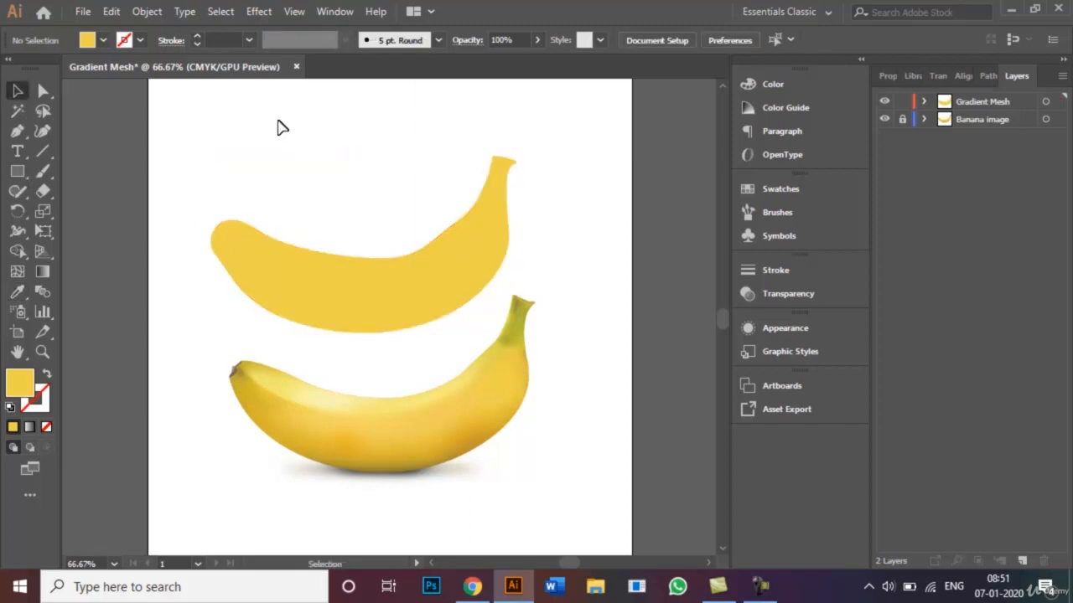
Step: Add ten crosswise mesh lines to the yellow banana shape with the Mesh tool, spaced along its inner edge from the blunt tip to the stem
{"action": "left_click", "coordinate": [299, 295]}
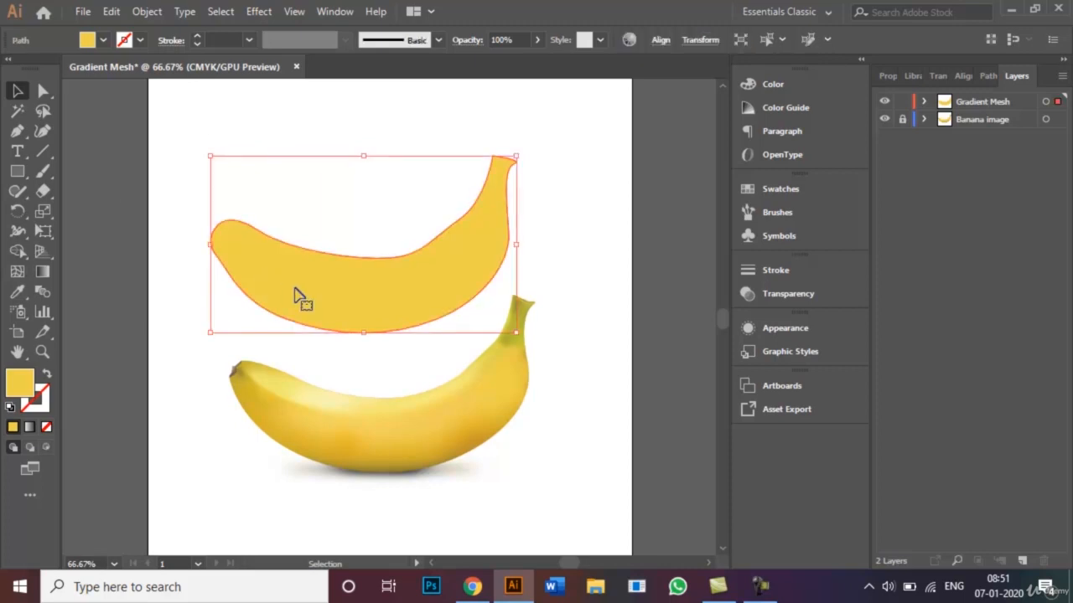
{"action": "left_click", "coordinate": [19, 273]}
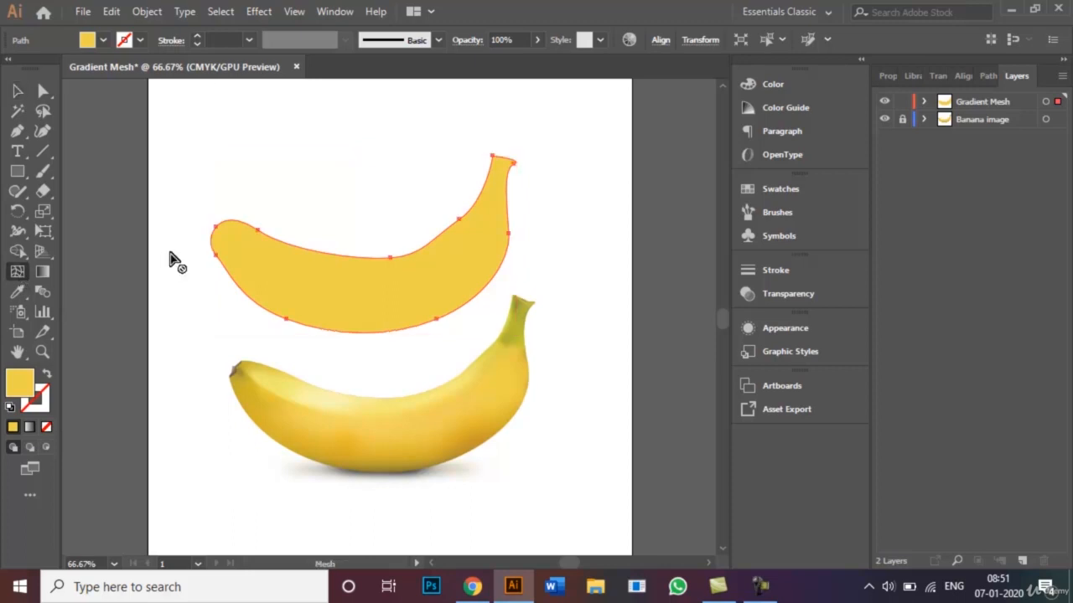
{"action": "left_click", "coordinate": [238, 223]}
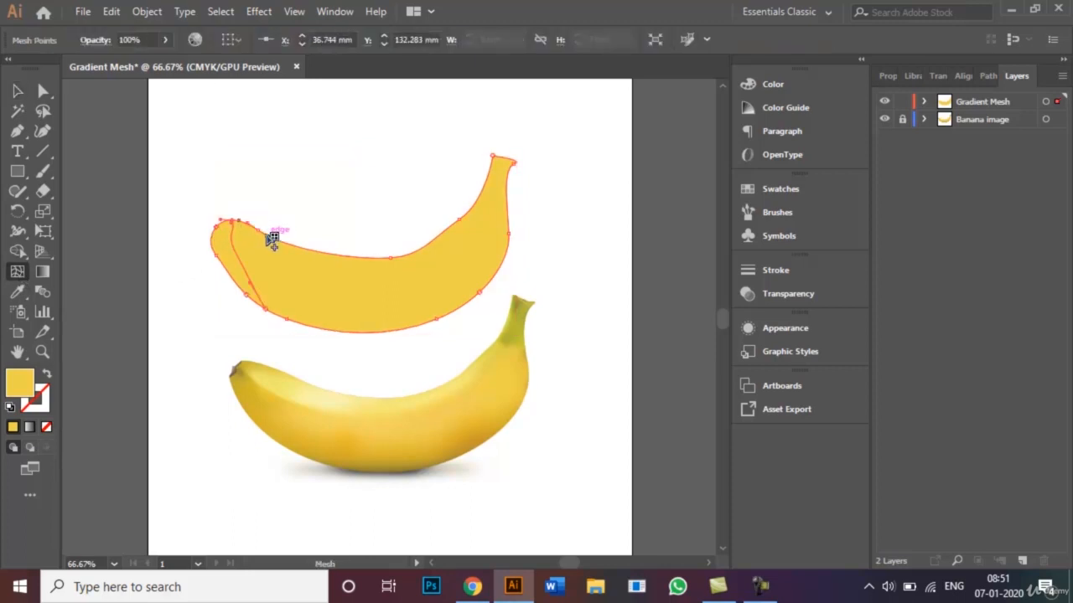
{"action": "left_click", "coordinate": [269, 243]}
{"action": "left_click", "coordinate": [300, 245]}
{"action": "left_click", "coordinate": [312, 251]}
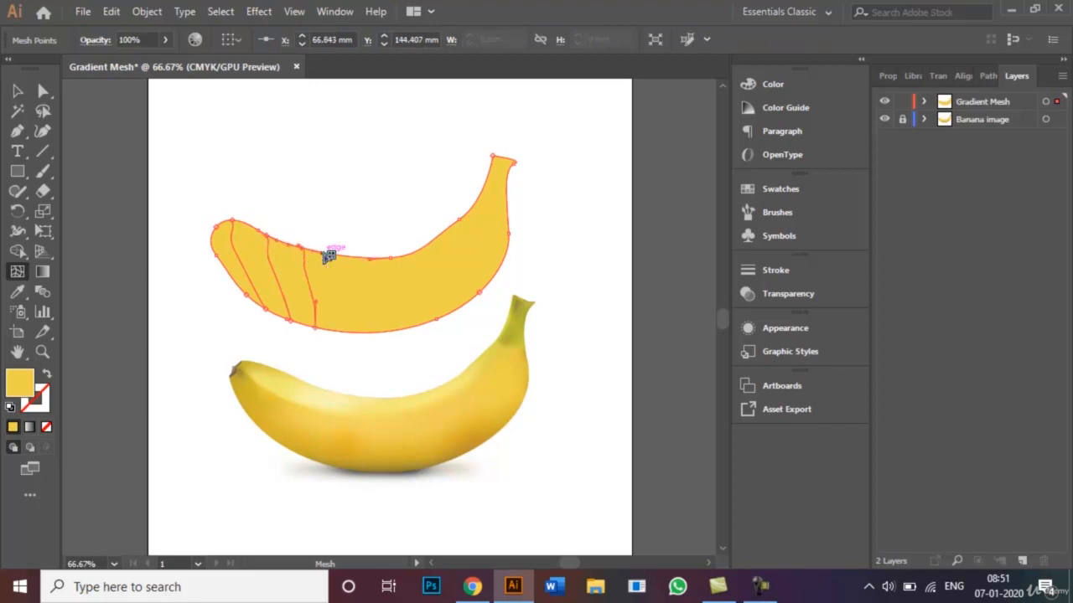
{"action": "left_click", "coordinate": [340, 254]}
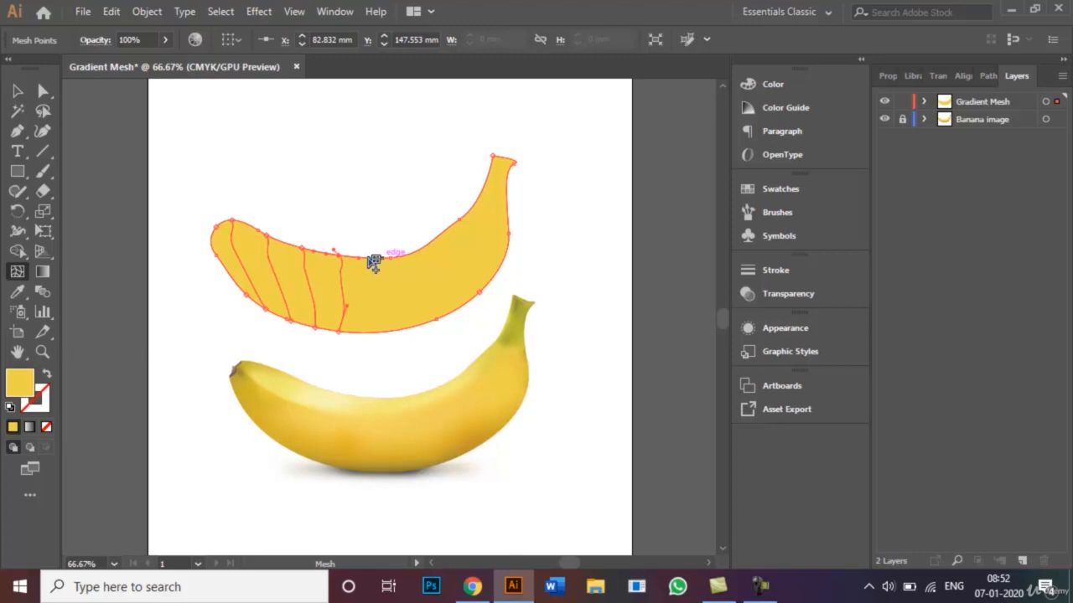
{"action": "left_click", "coordinate": [370, 255]}
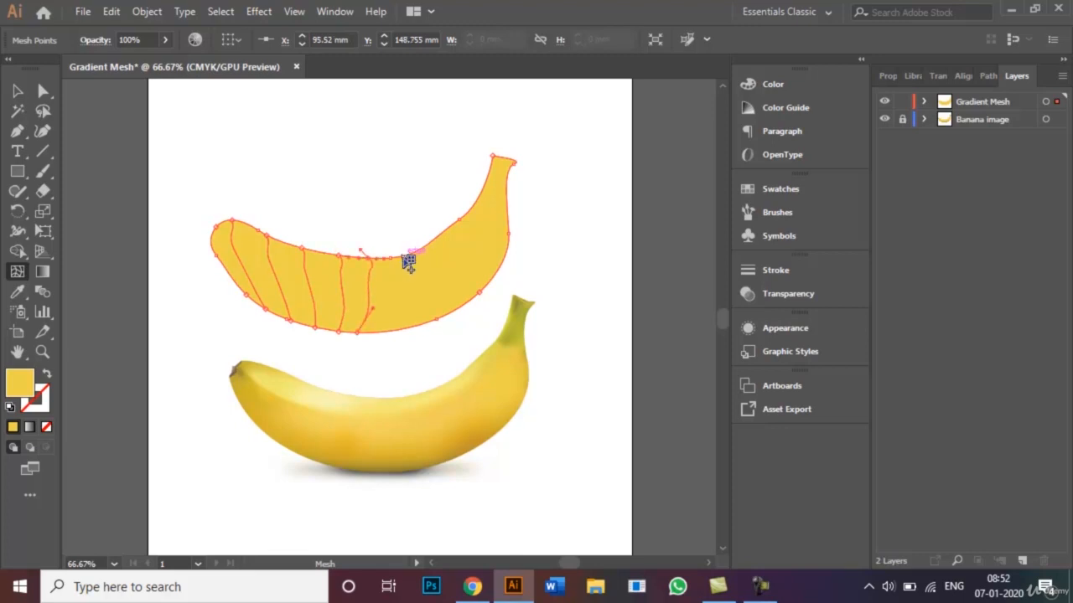
{"action": "left_click", "coordinate": [406, 255]}
{"action": "left_click", "coordinate": [429, 249]}
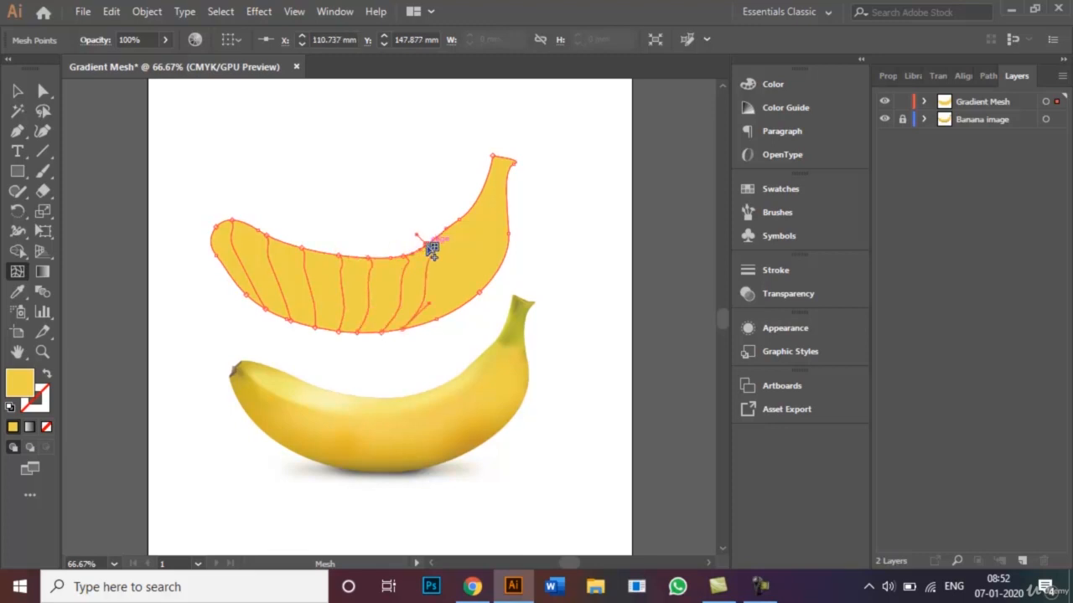
{"action": "left_click", "coordinate": [455, 227]}
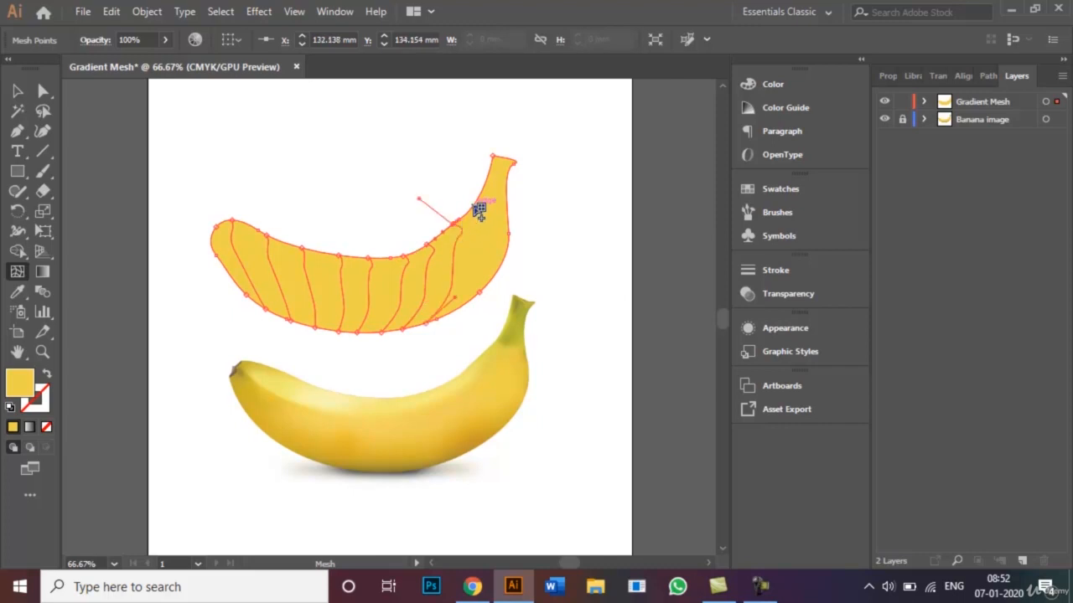
{"action": "left_click", "coordinate": [477, 207]}
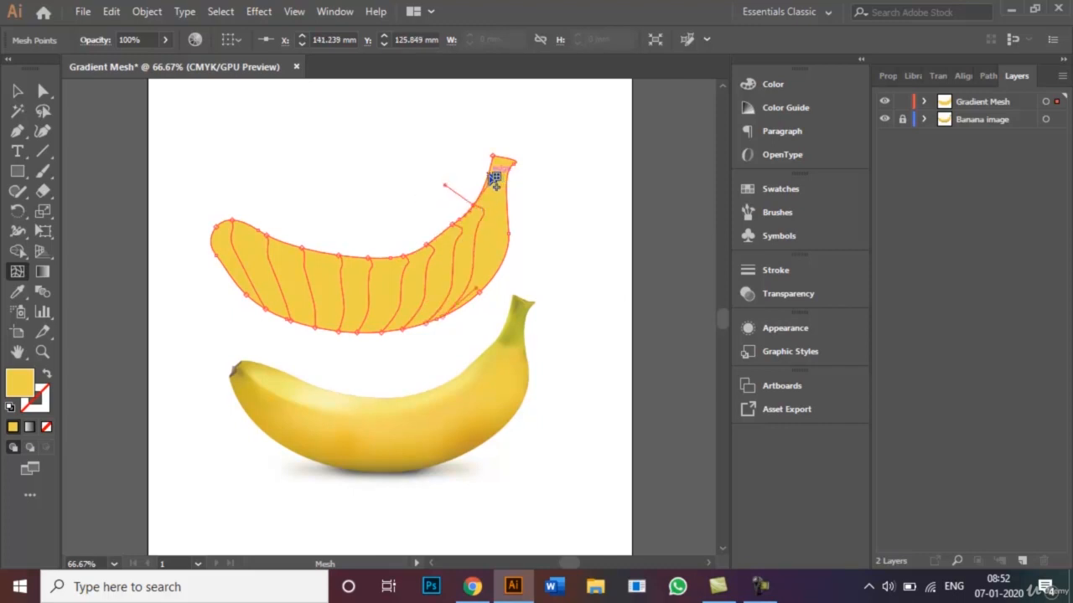
{"action": "left_click", "coordinate": [494, 177]}
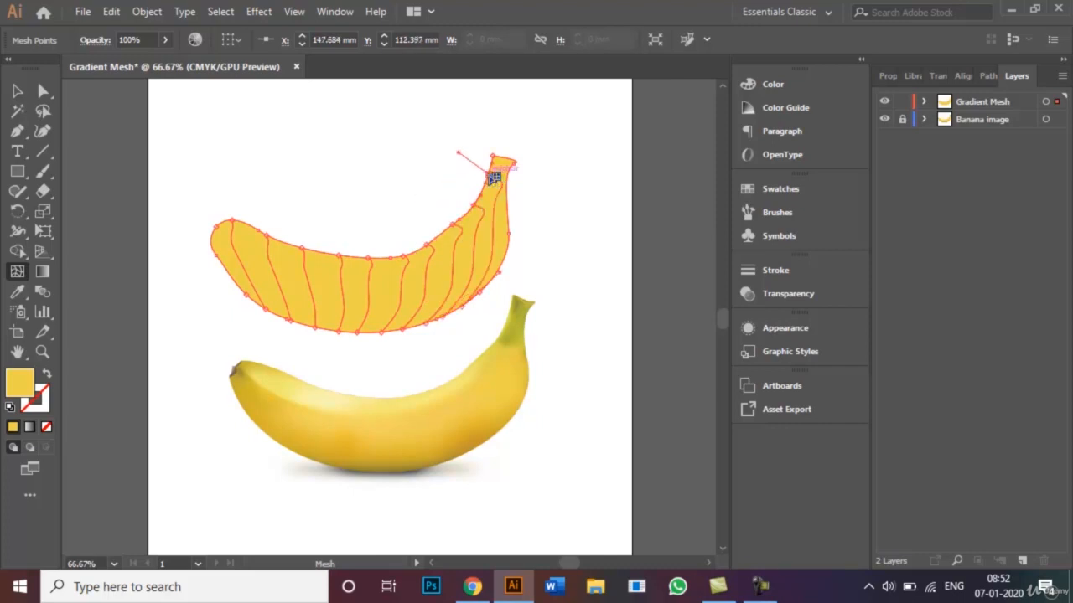
Step: Add lengthwise mesh lines from the banana's blunt end to the stem, plus extra crosswise lines near the blunt tip, with the Mesh tool
{"action": "left_click", "coordinate": [216, 238]}
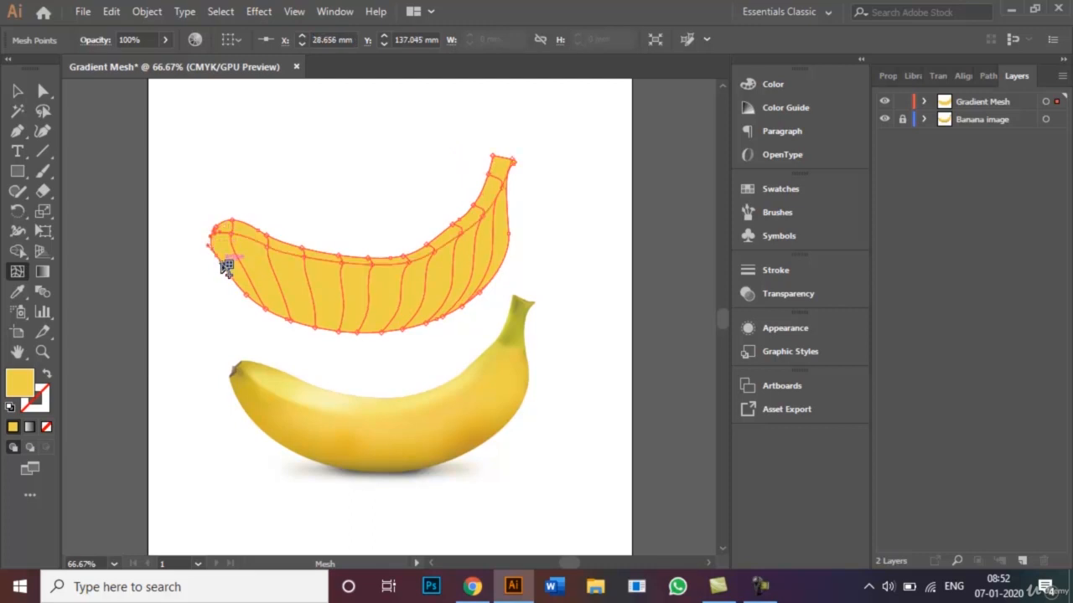
{"action": "left_click", "coordinate": [225, 260]}
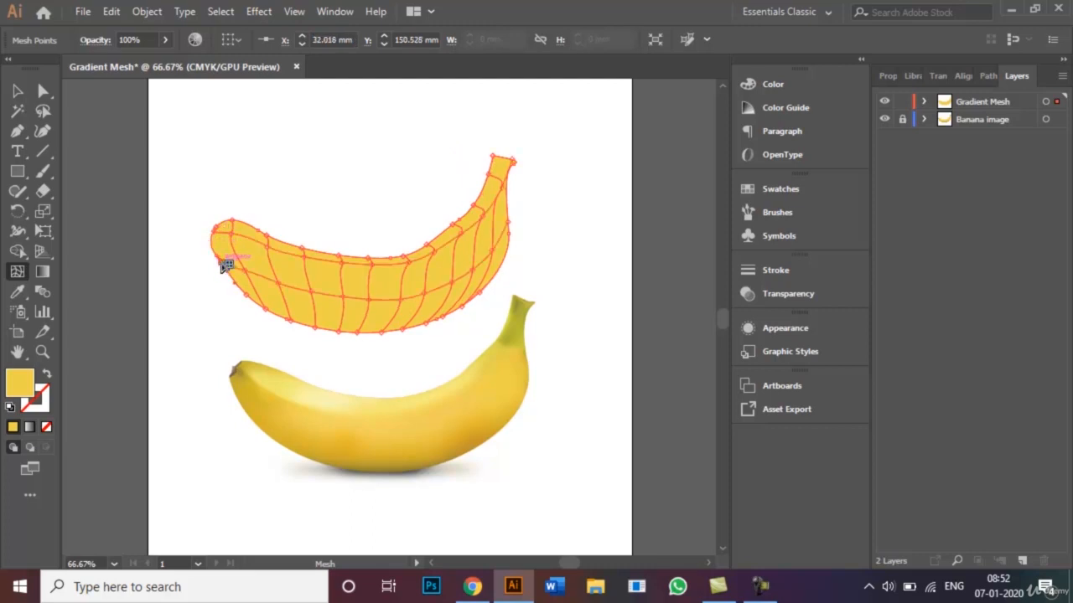
{"action": "left_click", "coordinate": [253, 299]}
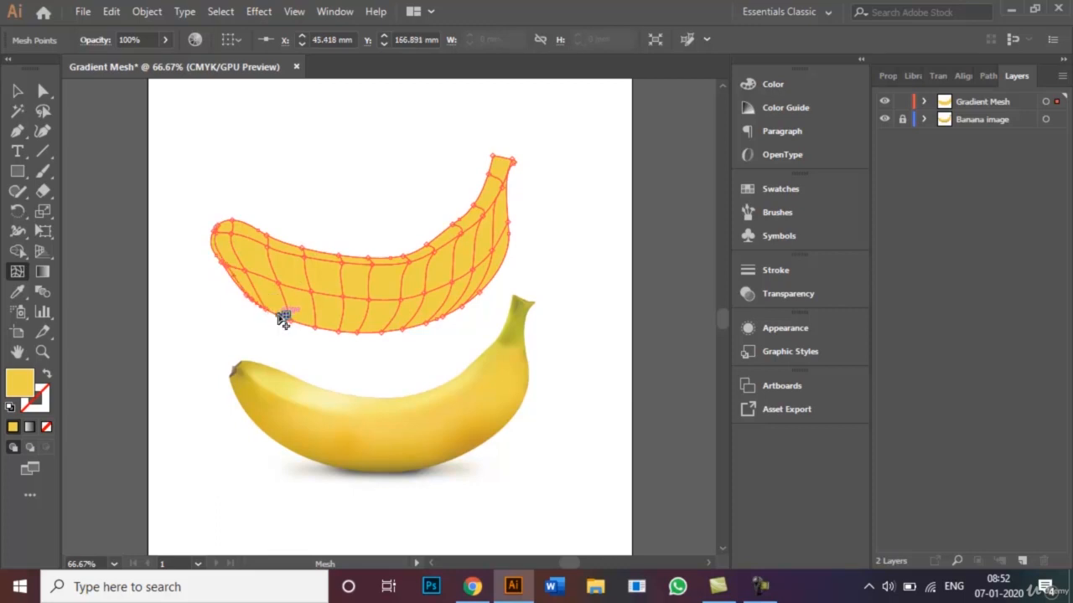
{"action": "left_click", "coordinate": [278, 313]}
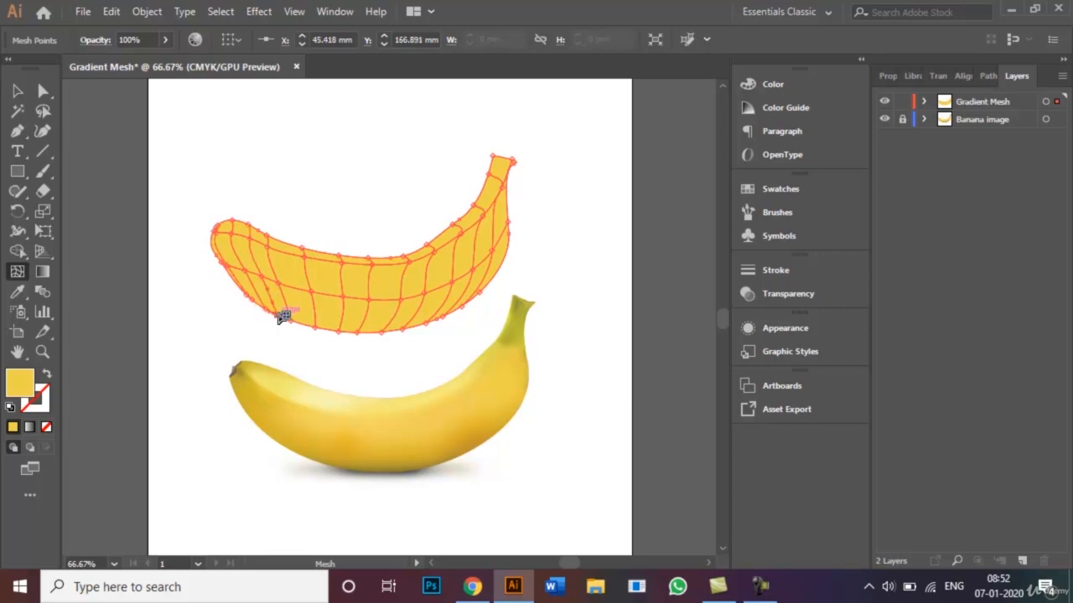
{"action": "left_click", "coordinate": [508, 261]}
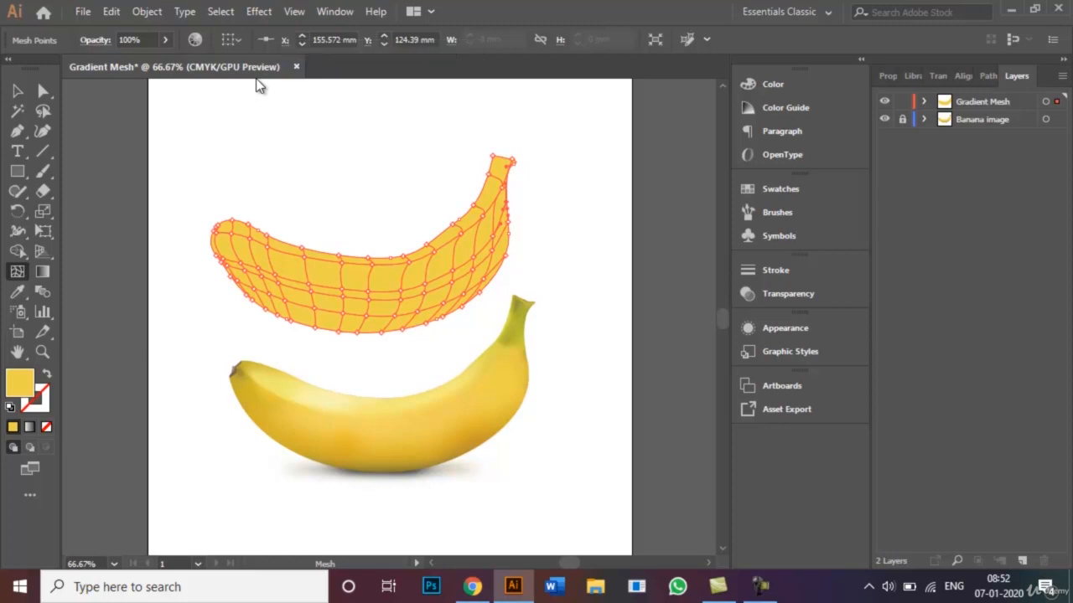
Step: Colour the mesh points along the inner edge near the blunt end with the pale highlight yellow sampled from the pictured banana, and deselect
{"action": "left_click", "coordinate": [44, 92]}
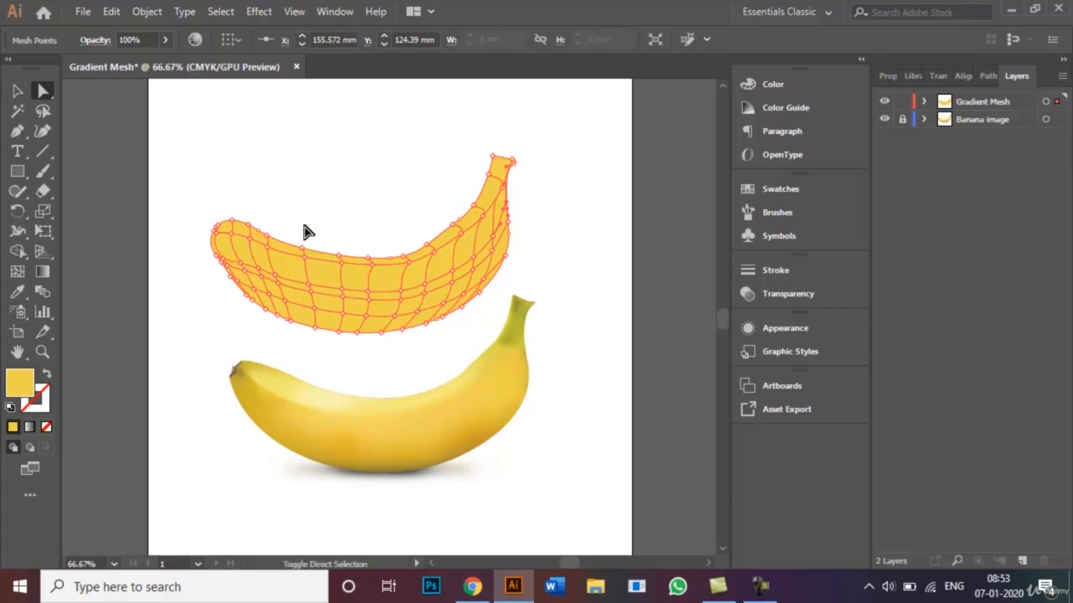
{"action": "left_click", "coordinate": [266, 249]}
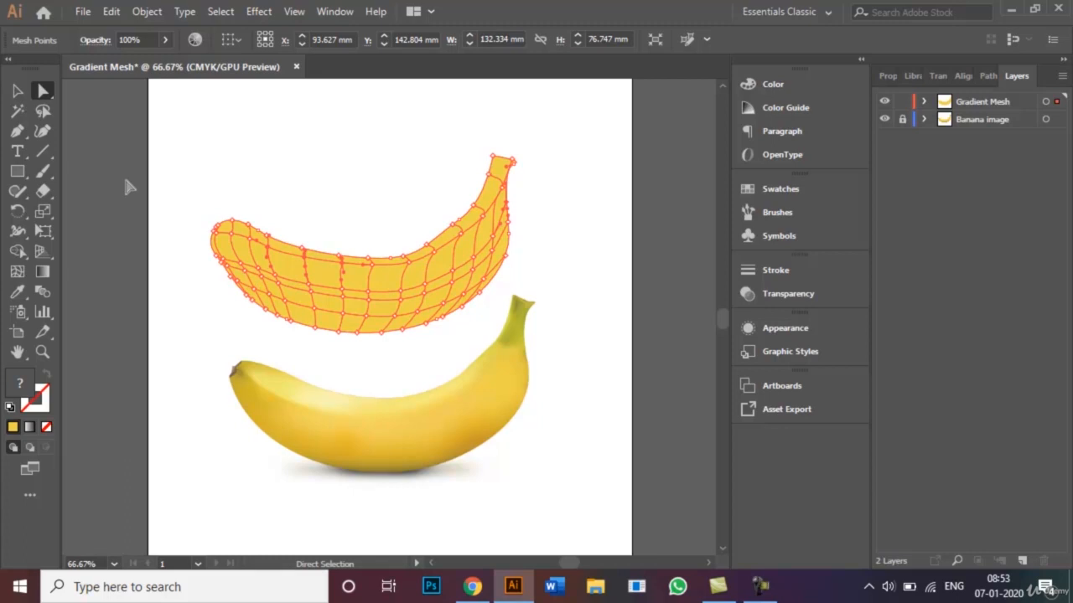
{"action": "left_click", "coordinate": [19, 292]}
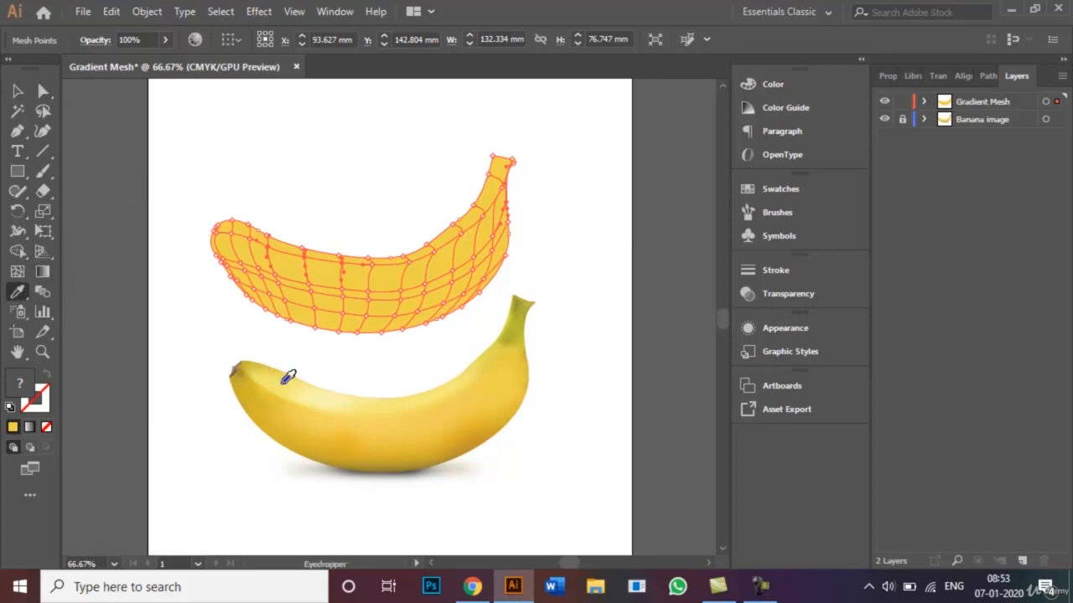
{"action": "left_click", "coordinate": [329, 391]}
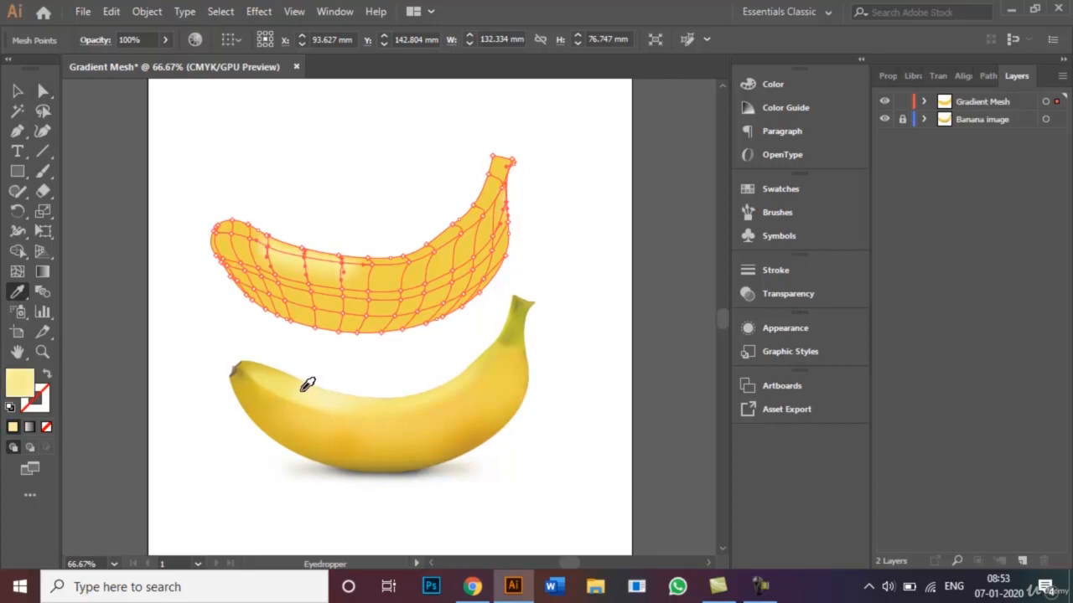
{"action": "left_click", "coordinate": [324, 391]}
{"action": "left_click", "coordinate": [18, 90]}
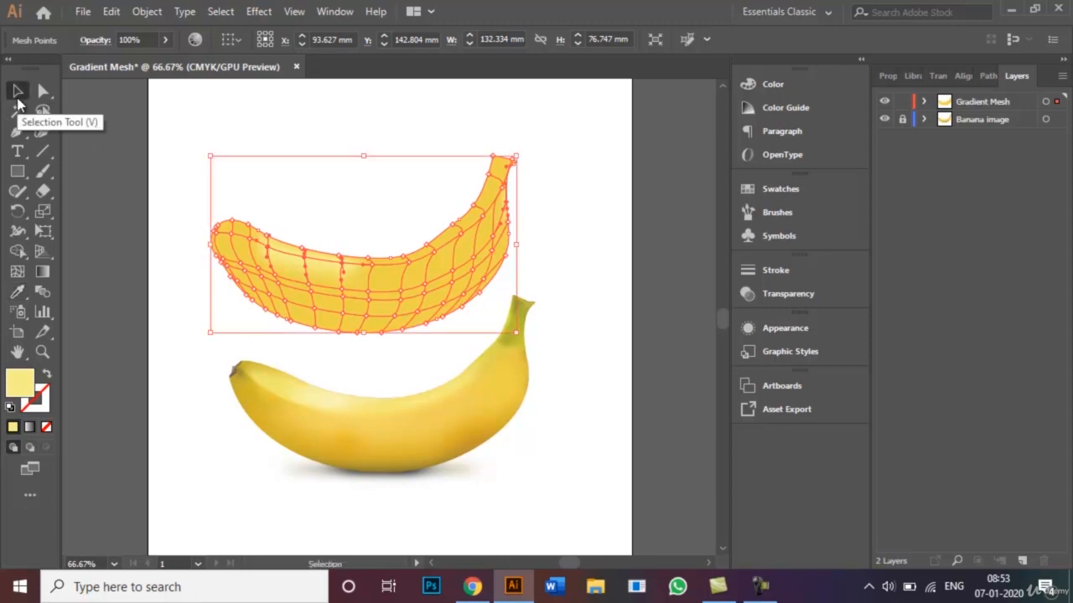
{"action": "left_click", "coordinate": [170, 352]}
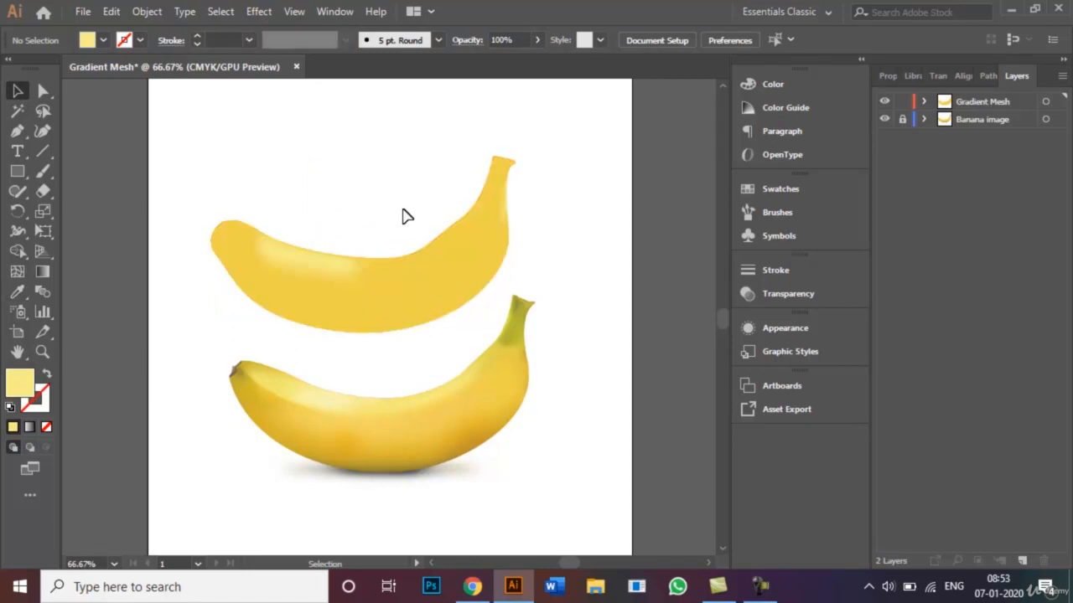
{"action": "left_click", "coordinate": [284, 250]}
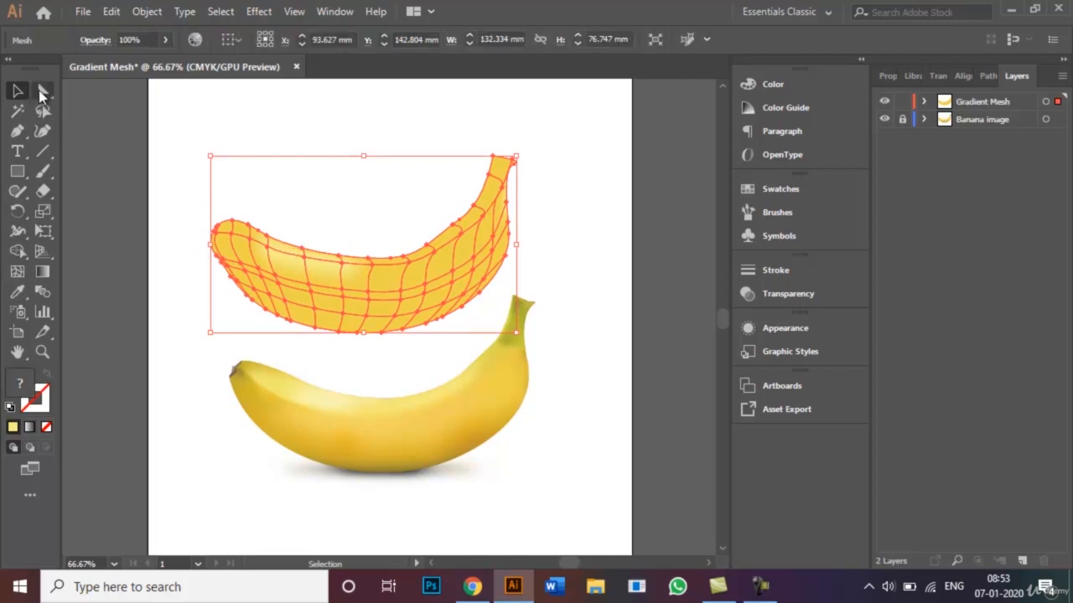
{"action": "left_click", "coordinate": [41, 90]}
{"action": "left_click", "coordinate": [18, 93]}
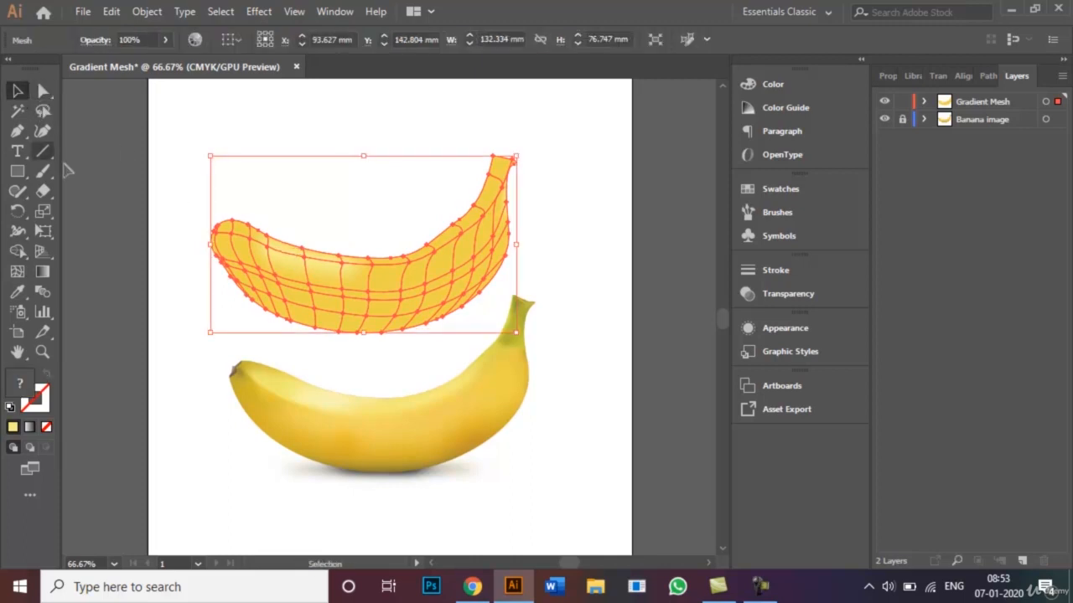
{"action": "left_click", "coordinate": [172, 337]}
{"action": "left_click", "coordinate": [277, 309]}
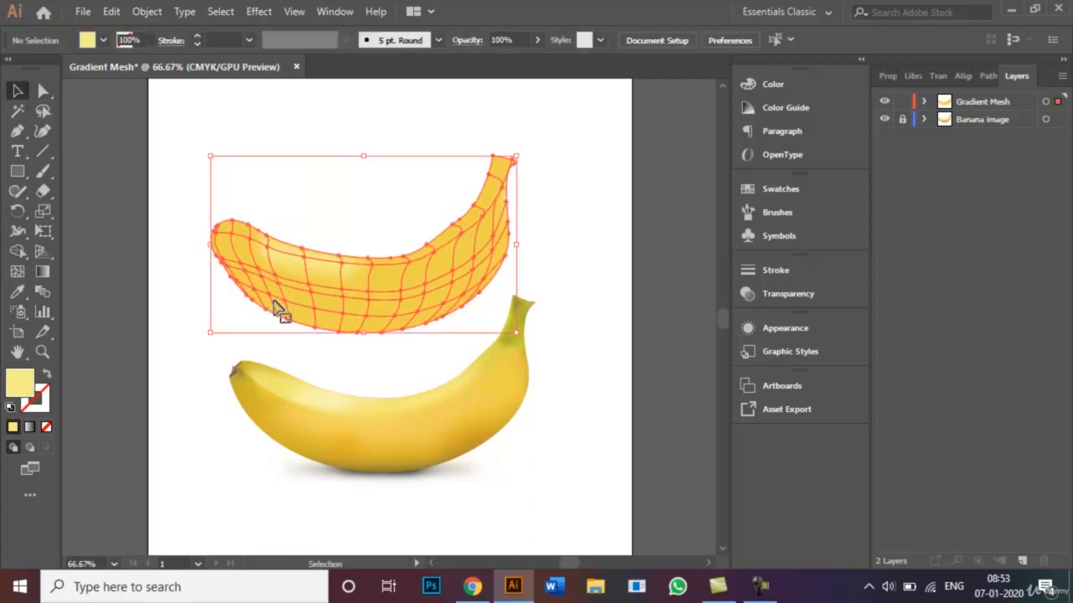
{"action": "left_click", "coordinate": [42, 90]}
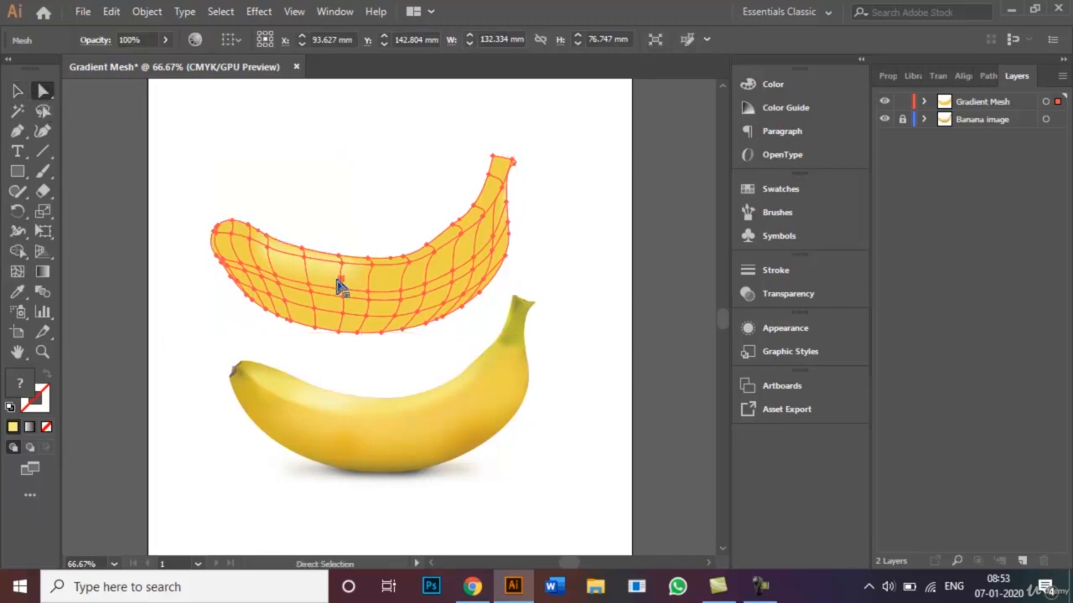
{"action": "key", "text": "v"}
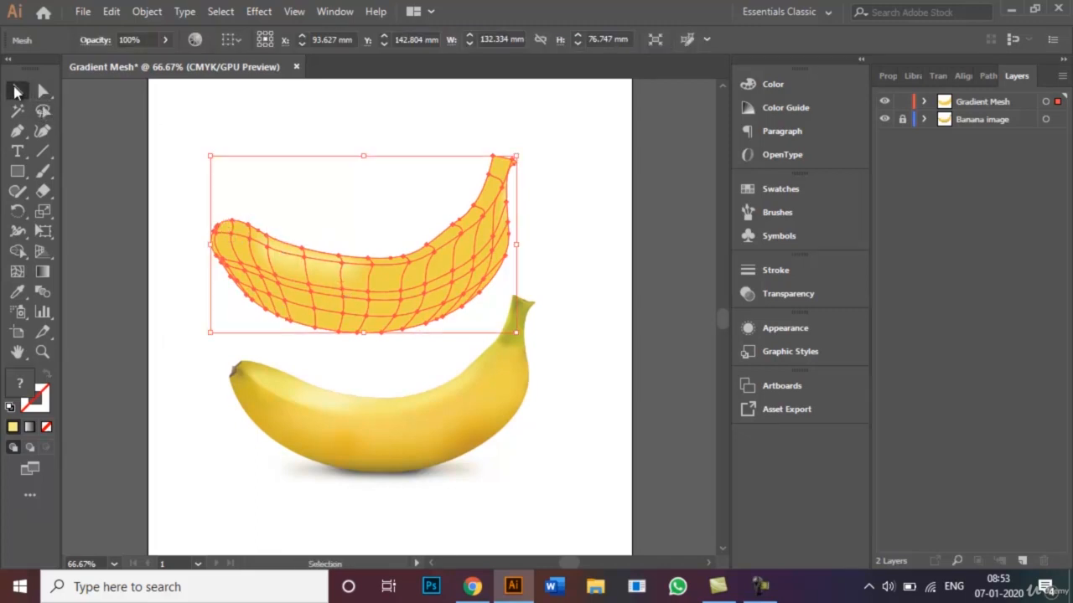
{"action": "left_click", "coordinate": [275, 460]}
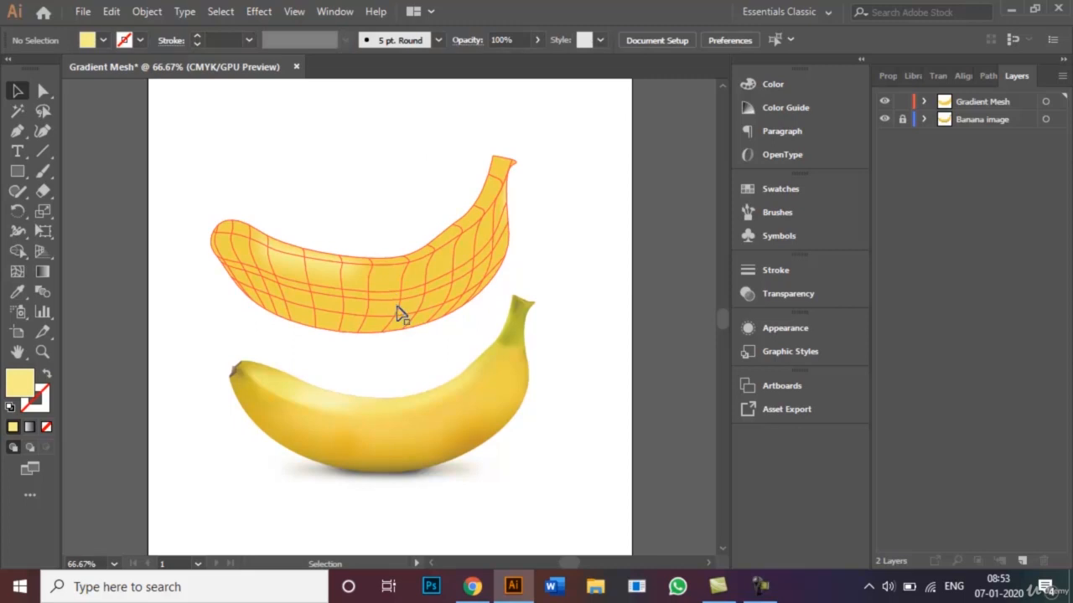
Step: Shade the mesh points along the outer curve below the stem with the orange-yellow sampled from the same area of the pictured banana, and deselect
{"action": "left_click", "coordinate": [41, 90]}
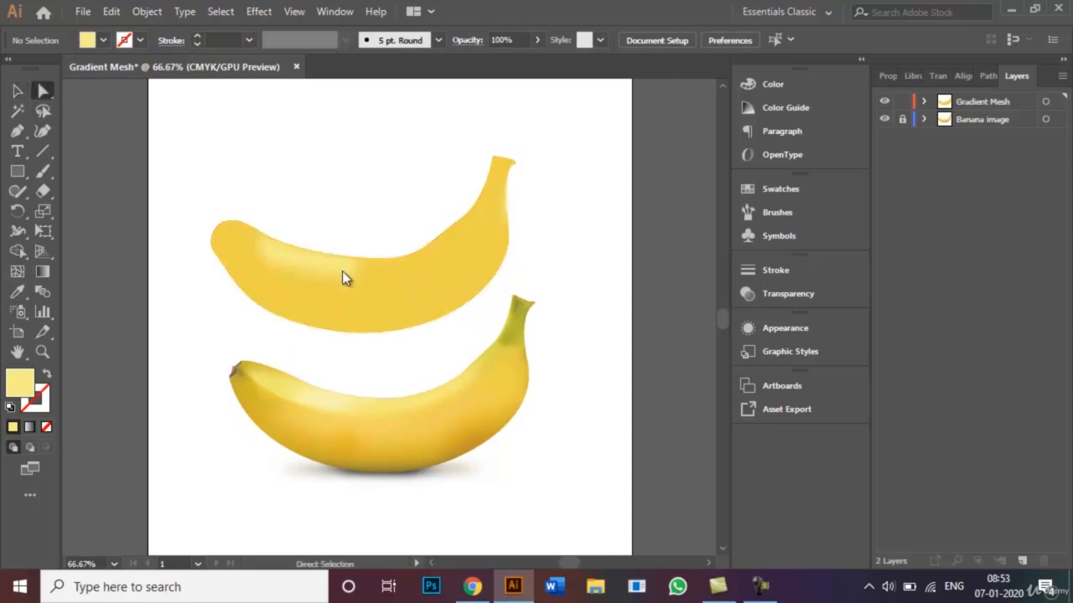
{"action": "left_click", "coordinate": [367, 297]}
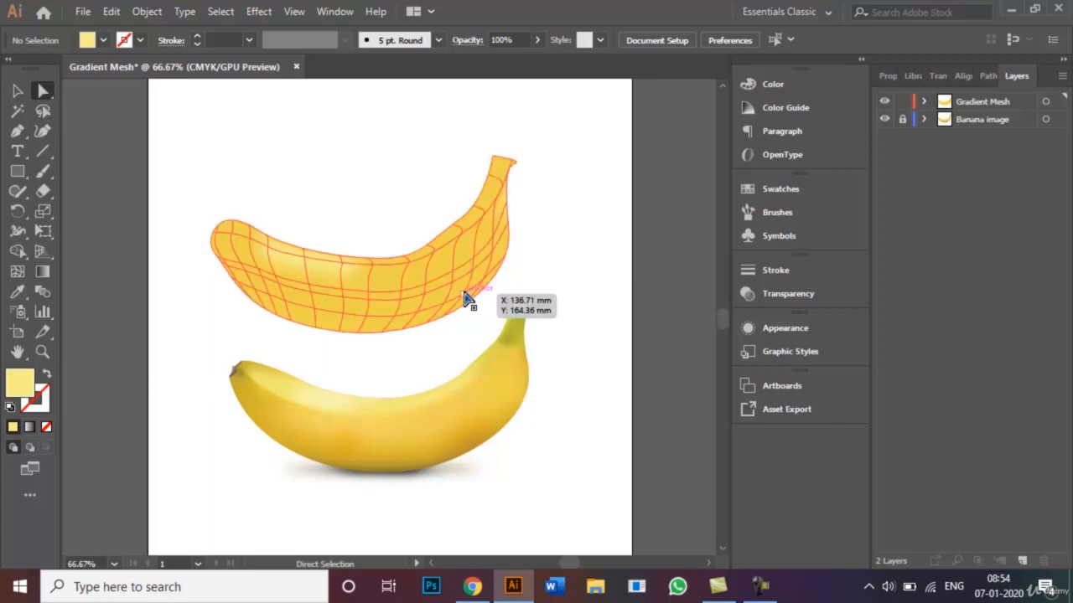
{"action": "left_click", "coordinate": [467, 299]}
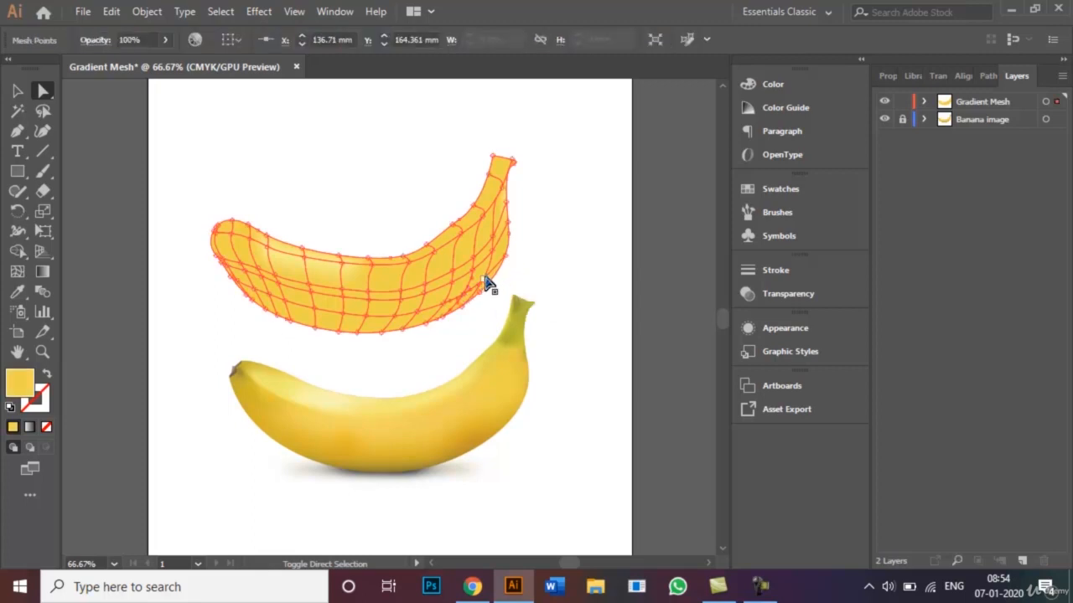
{"action": "left_click", "coordinate": [483, 280], "text": "shift"}
{"action": "left_click", "coordinate": [472, 269], "text": "shift"}
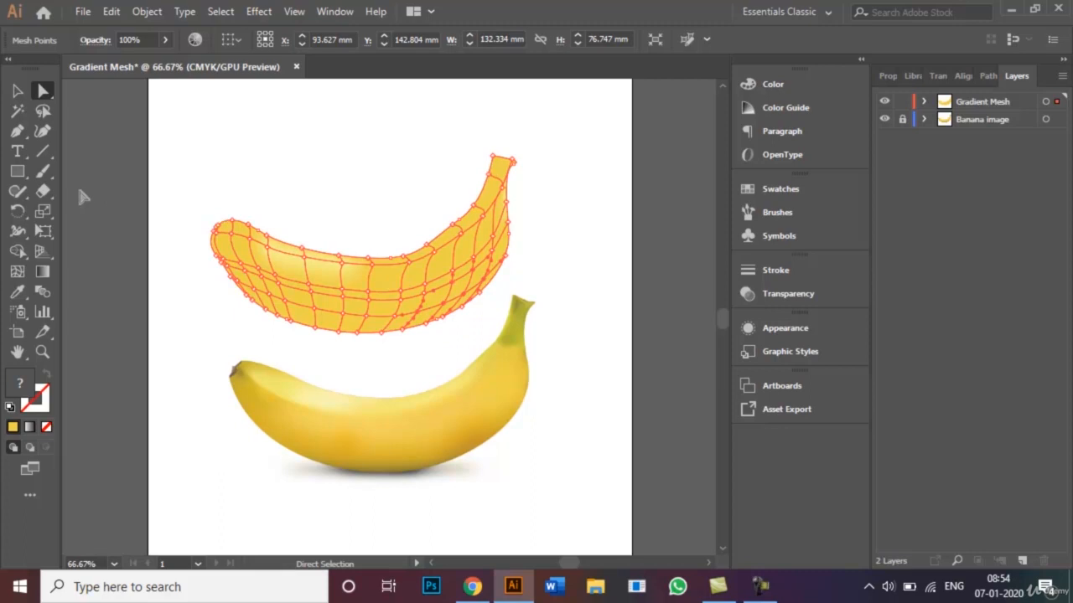
{"action": "left_click", "coordinate": [12, 298]}
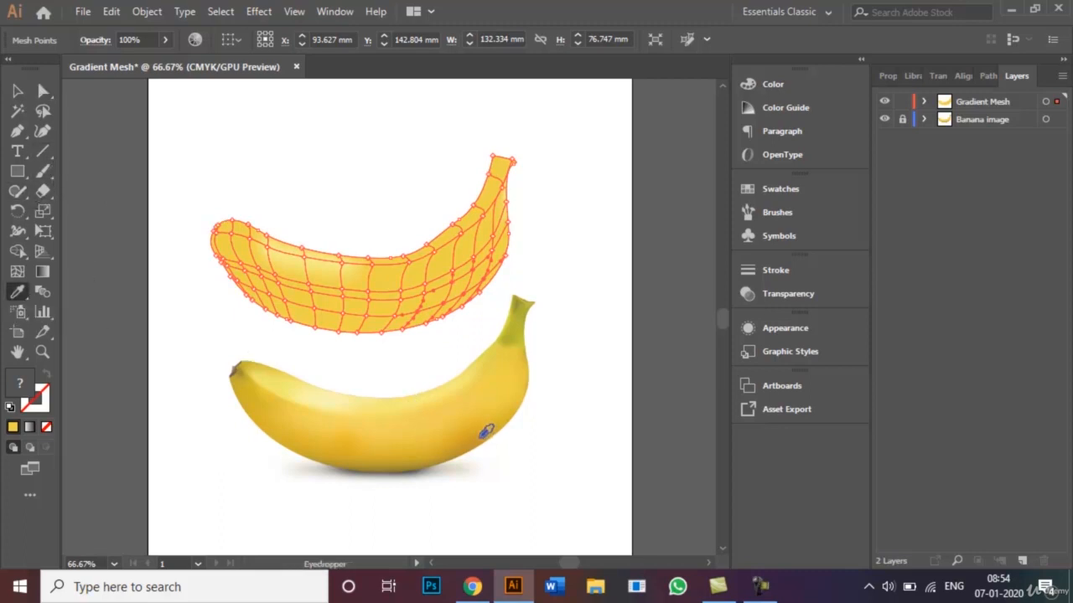
{"action": "left_click", "coordinate": [482, 435]}
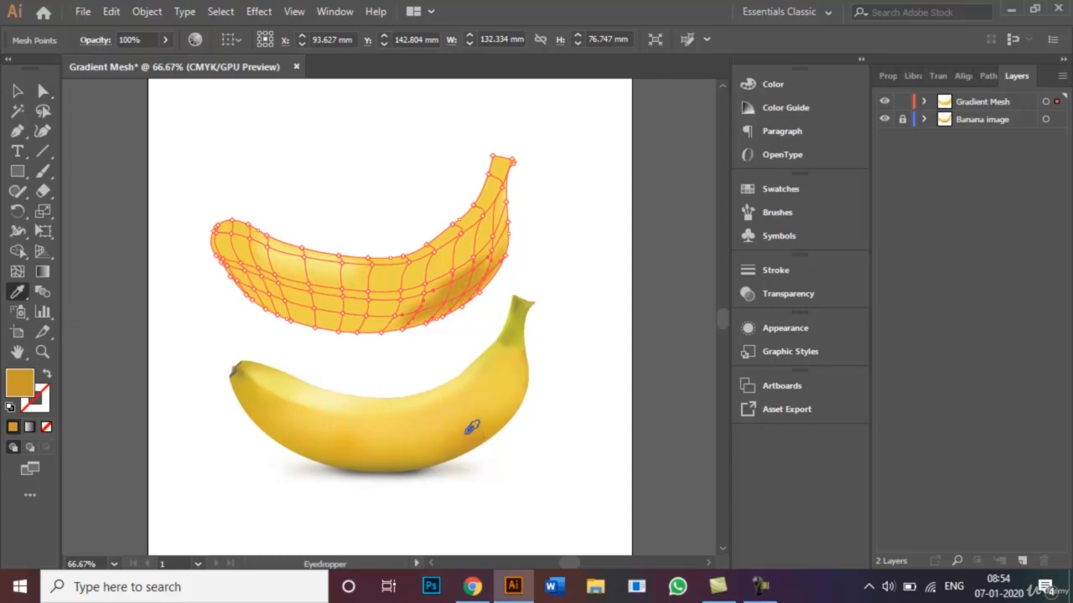
{"action": "left_click", "coordinate": [472, 425]}
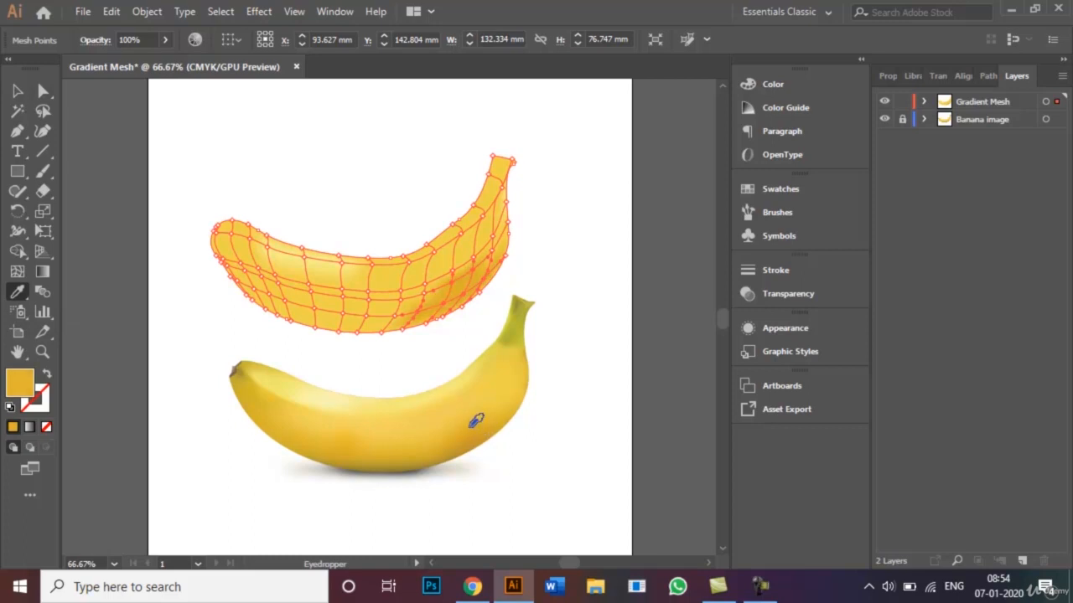
{"action": "left_click", "coordinate": [471, 429]}
{"action": "left_click", "coordinate": [18, 91]}
{"action": "left_click", "coordinate": [270, 123]}
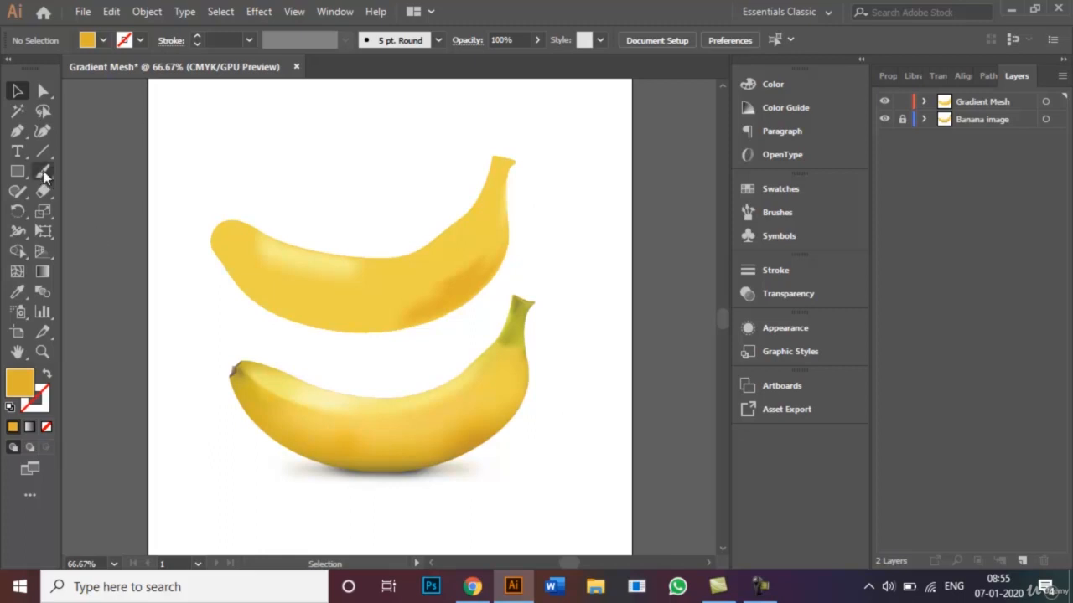
Step: Shade the mesh points around the blunt tip with the darker yellow sampled just beside the tip of the pictured banana
{"action": "left_click", "coordinate": [43, 91]}
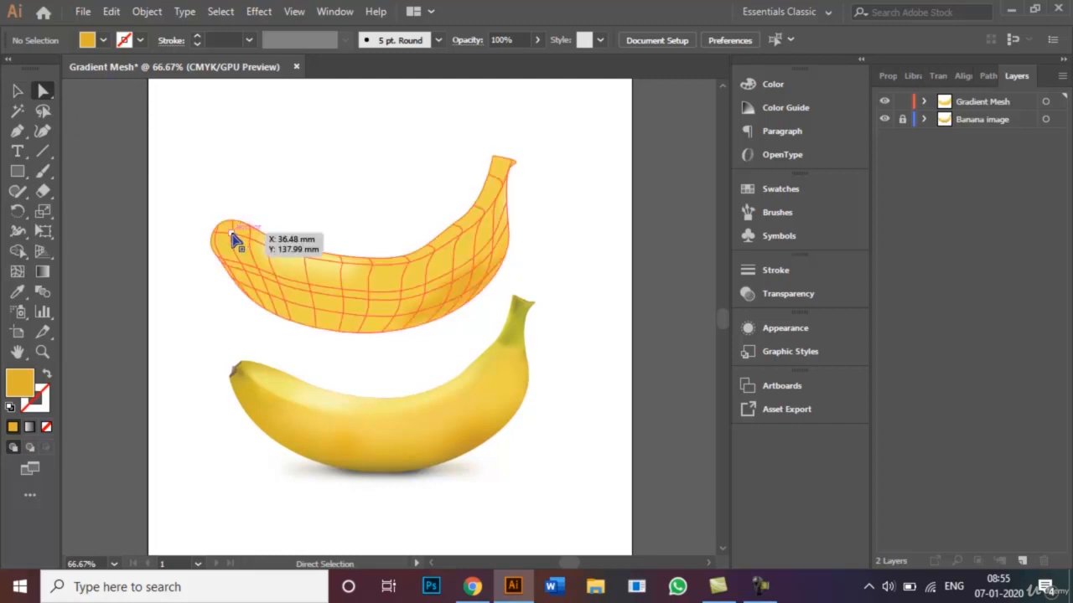
{"action": "left_click", "coordinate": [236, 240]}
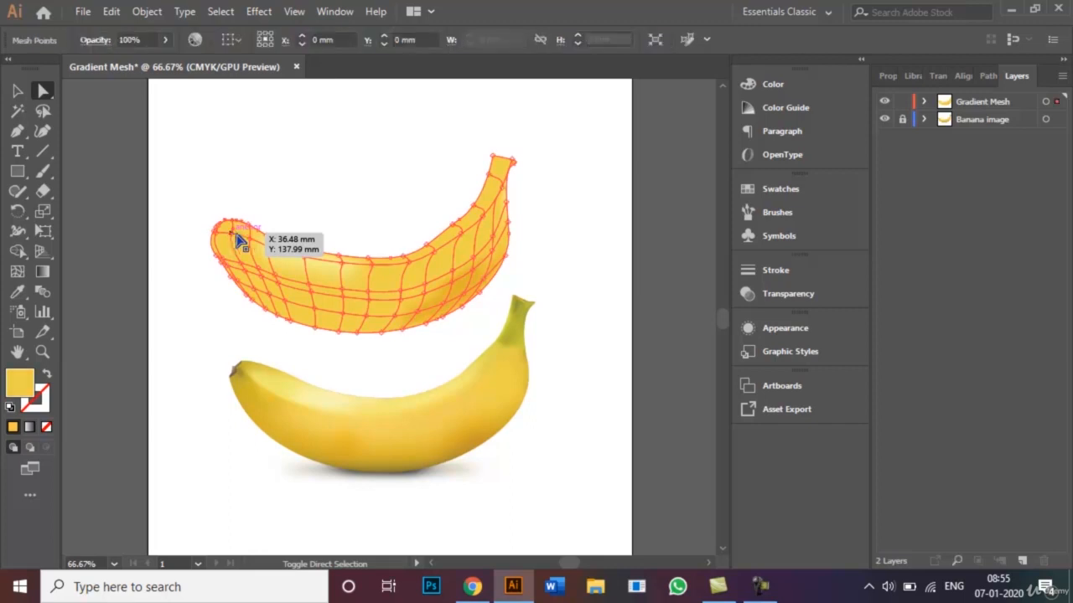
{"action": "left_click", "coordinate": [249, 245]}
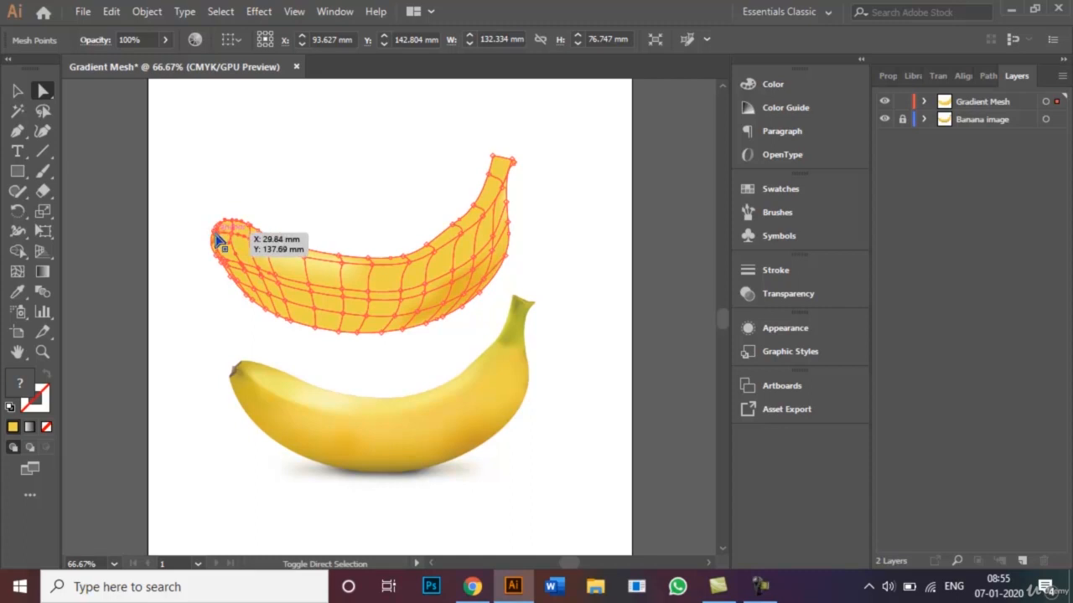
{"action": "key", "text": "ctrl+1"}
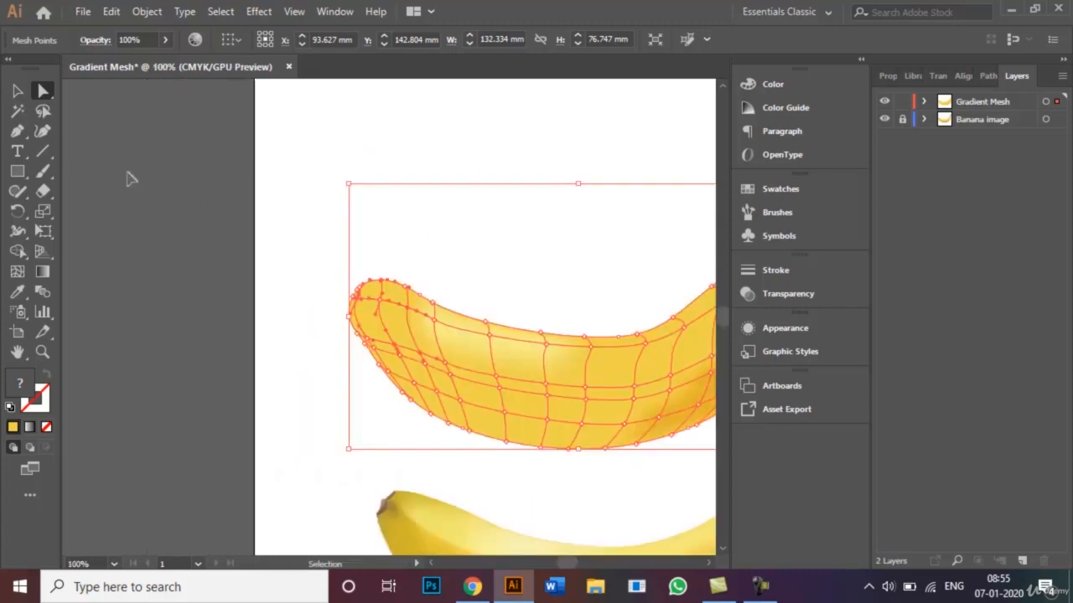
{"action": "key", "text": "ctrl+equal"}
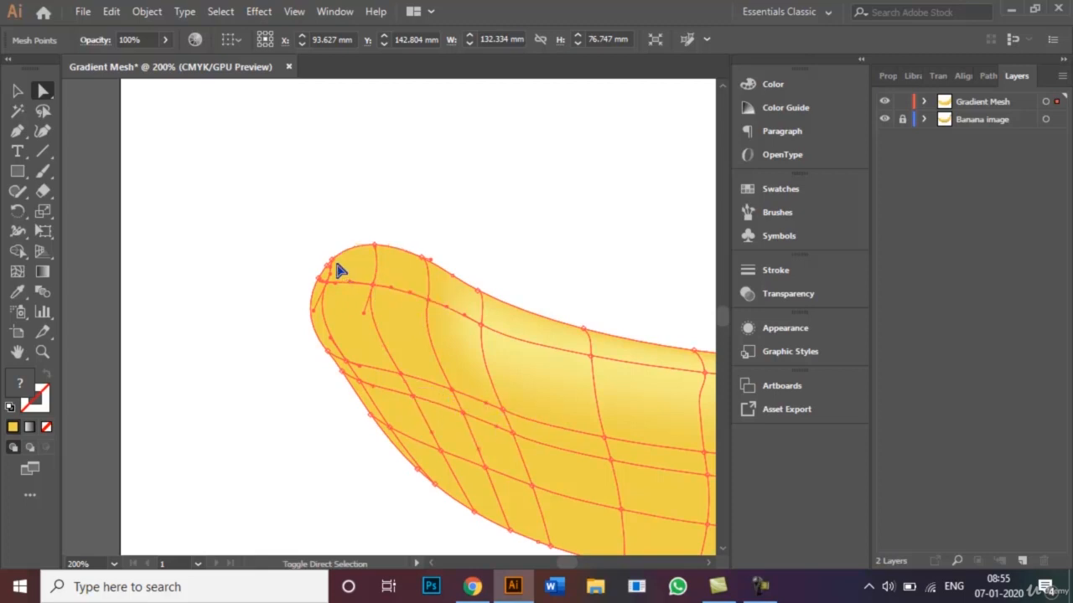
{"action": "left_click", "coordinate": [347, 362]}
{"action": "left_click", "coordinate": [328, 351]}
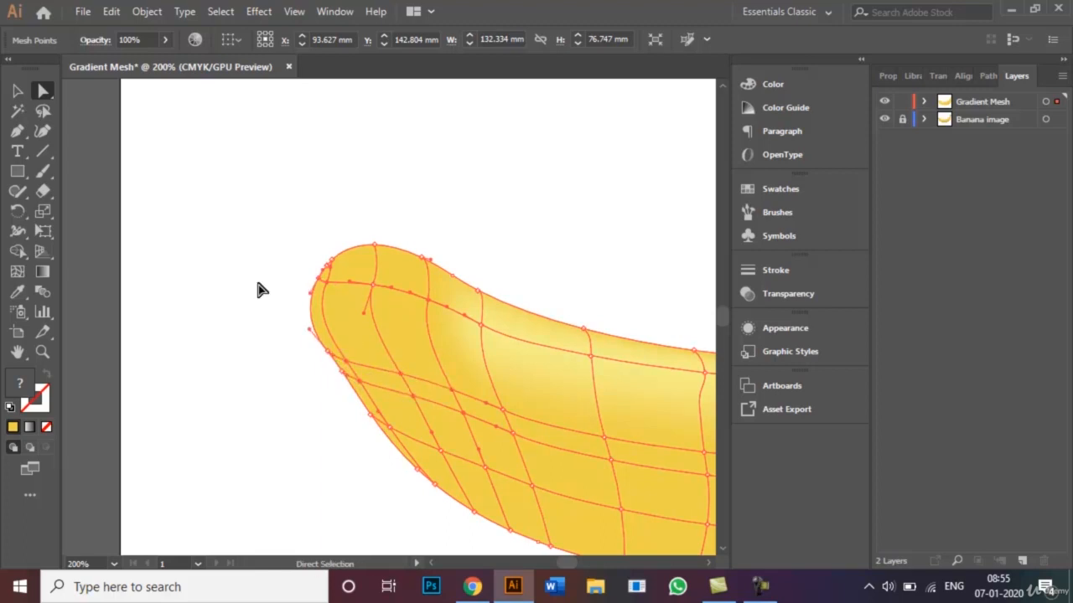
{"action": "key", "text": "ctrl+minus"}
{"action": "key", "text": "ctrl+minus"}
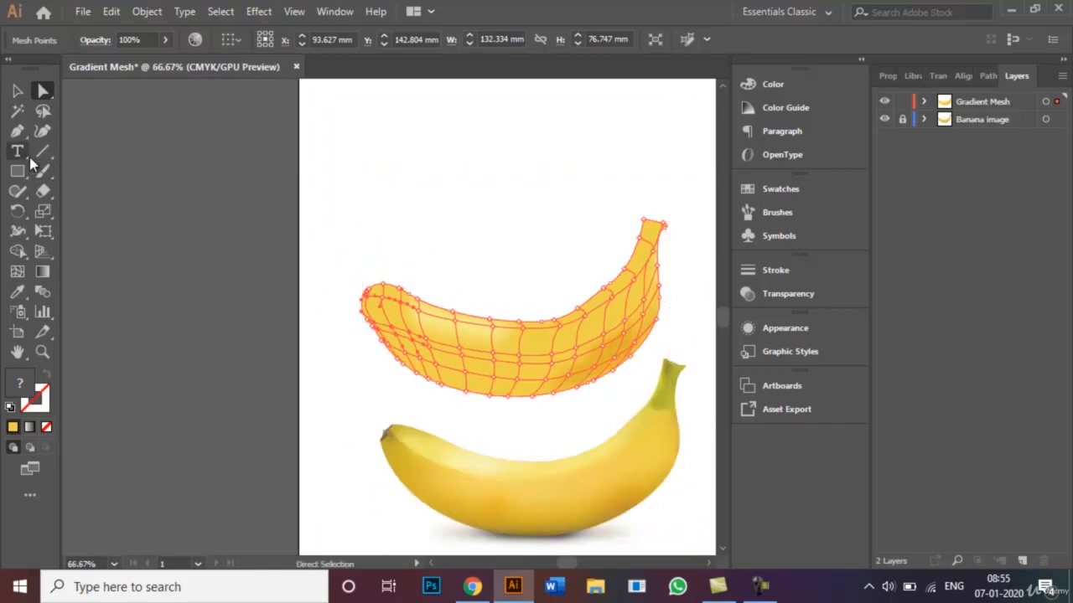
{"action": "left_click", "coordinate": [17, 291]}
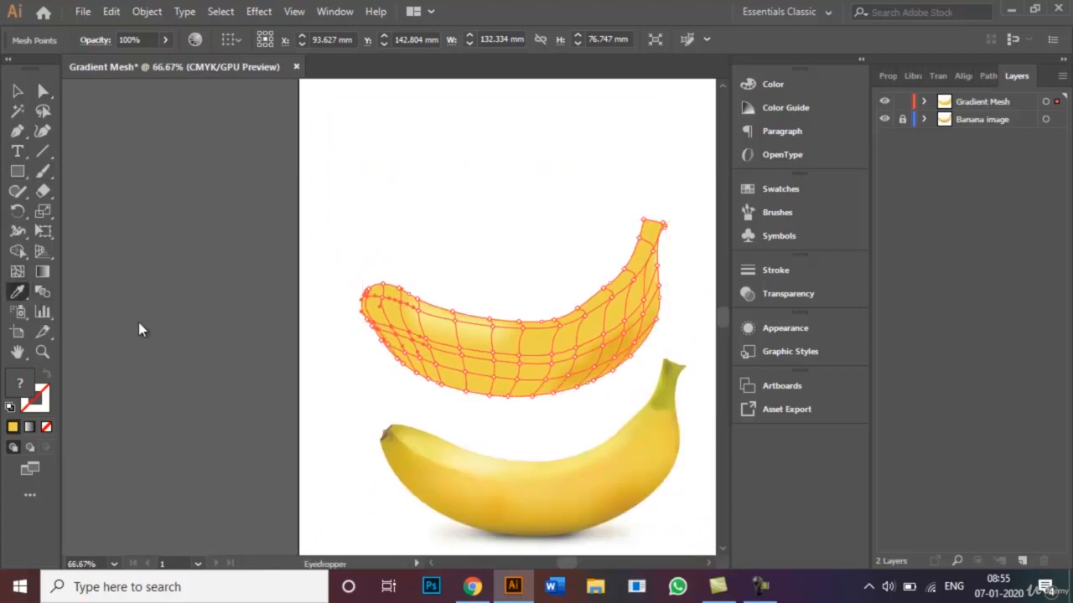
{"action": "left_click", "coordinate": [406, 431]}
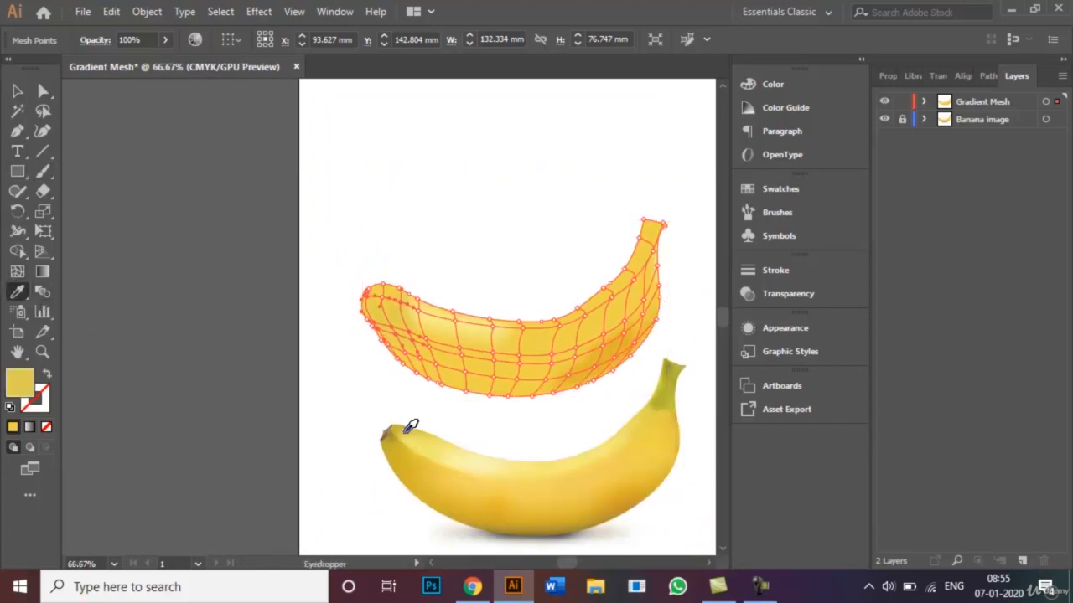
{"action": "left_click", "coordinate": [402, 441]}
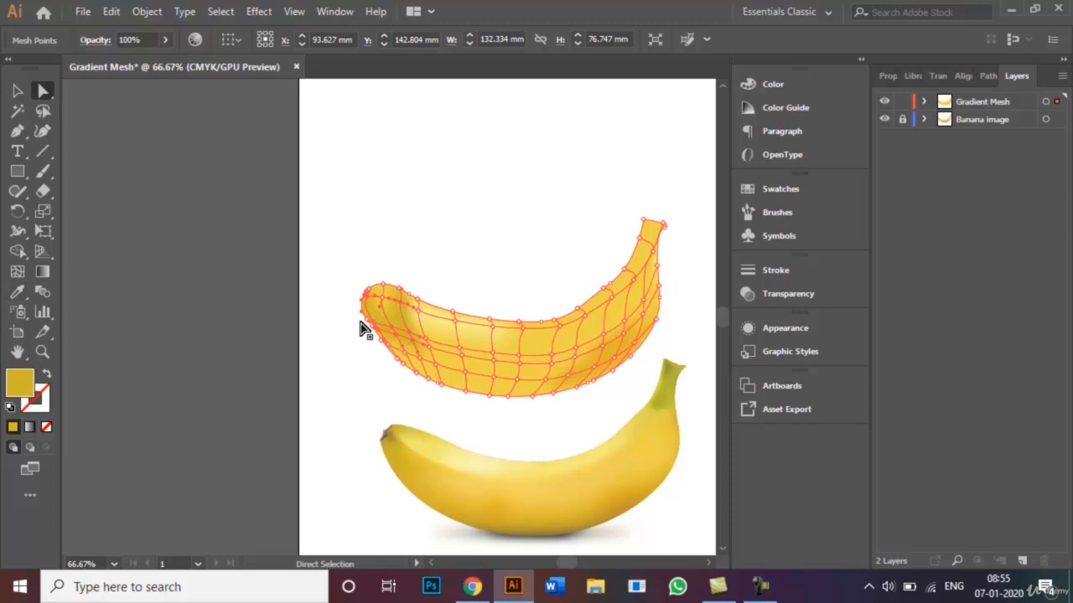
Step: Recolour the mesh points around the blunt end and its lower edge with the greenish yellow sampled beside the pictured banana's tip, and deselect
{"action": "left_click", "coordinate": [405, 358]}
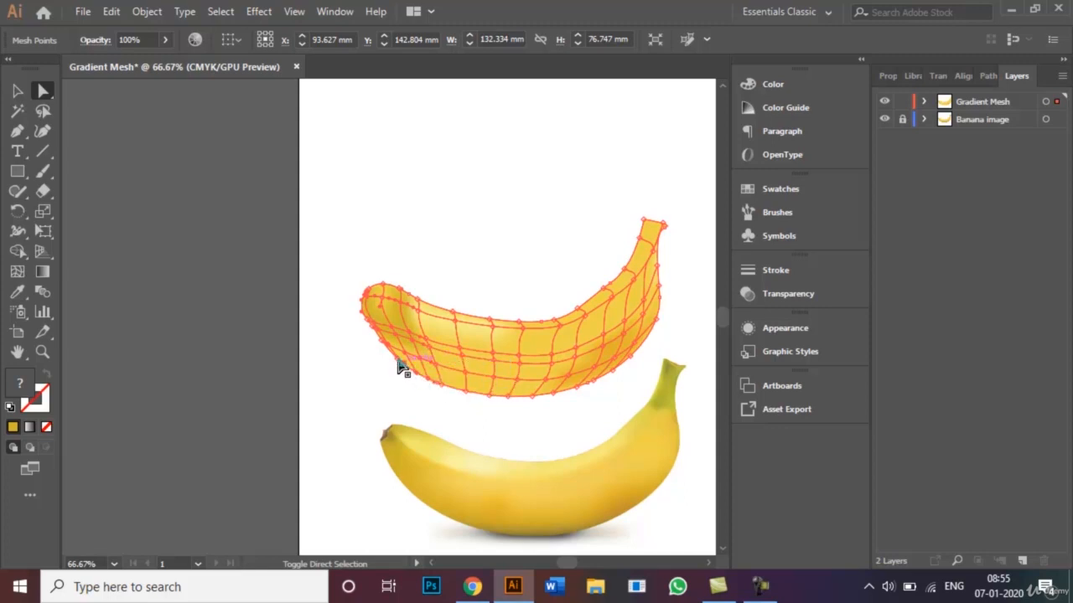
{"action": "left_click", "coordinate": [18, 291]}
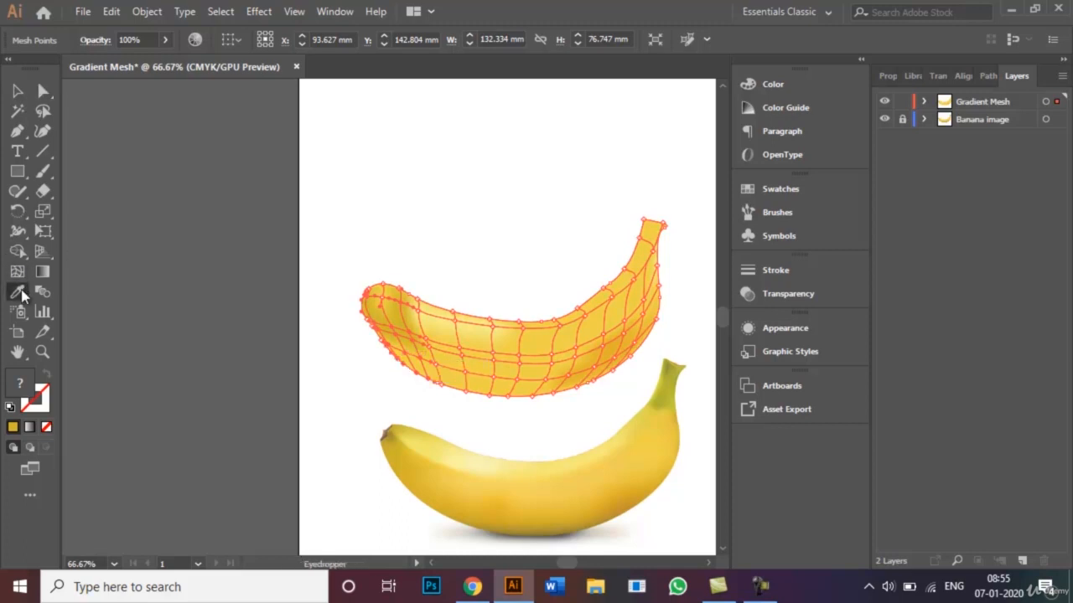
{"action": "left_click", "coordinate": [404, 471]}
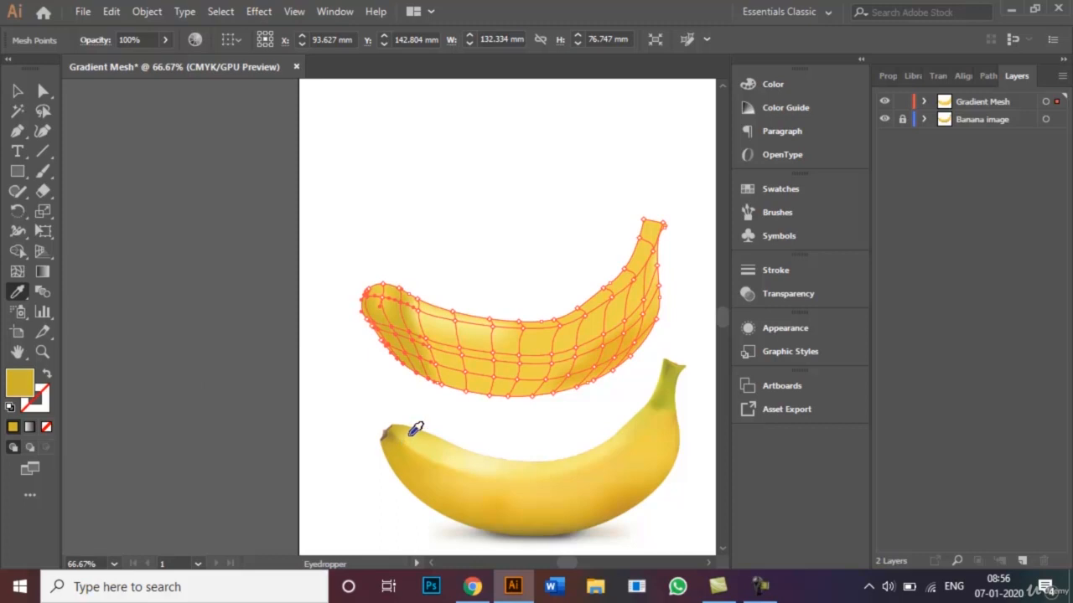
{"action": "left_click", "coordinate": [414, 432]}
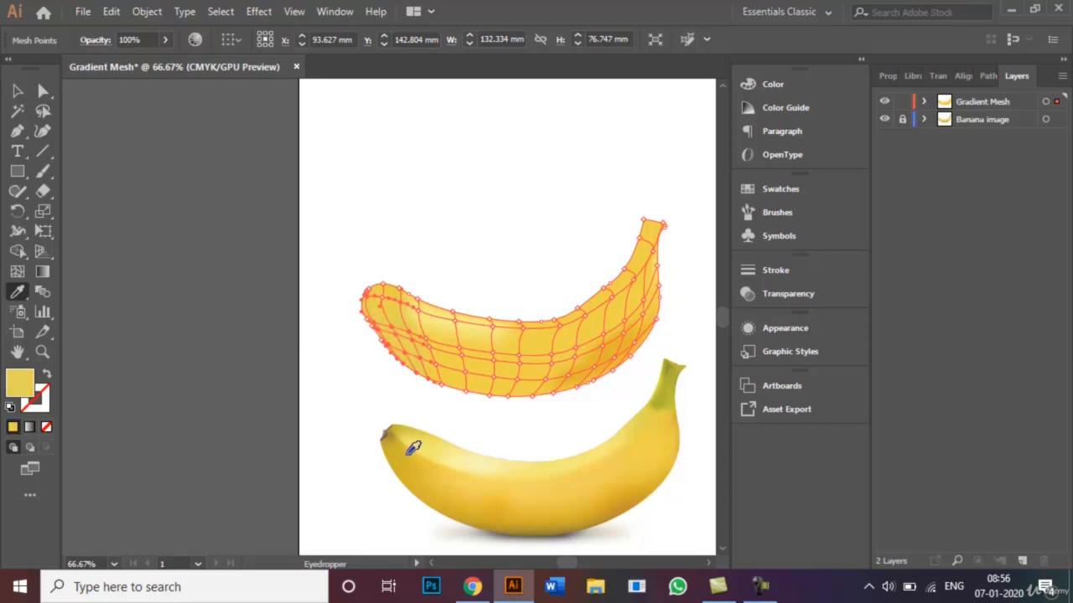
{"action": "left_click", "coordinate": [418, 441]}
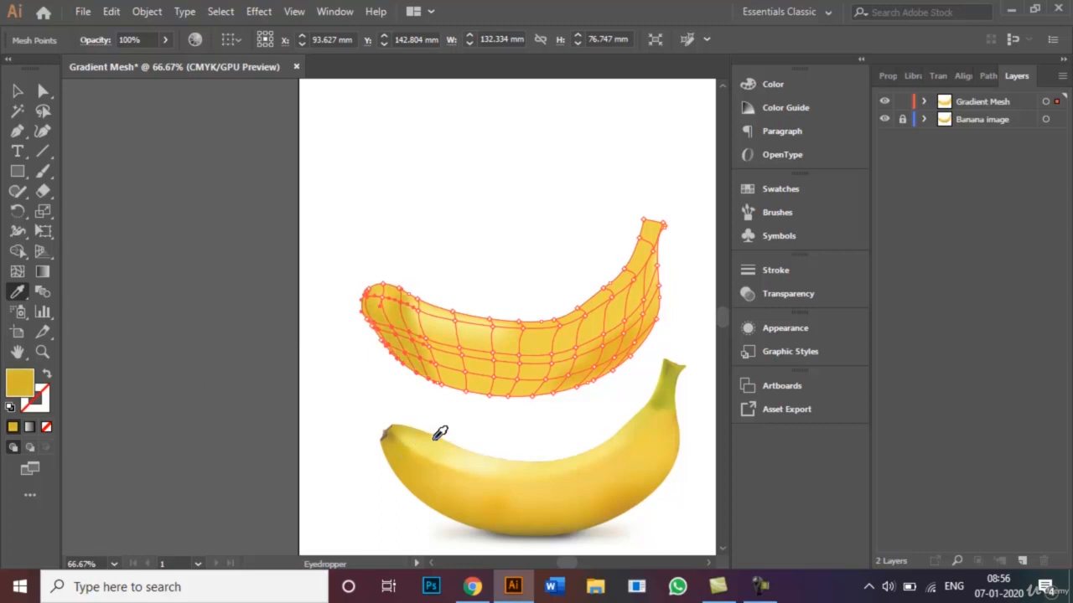
{"action": "left_click", "coordinate": [431, 437]}
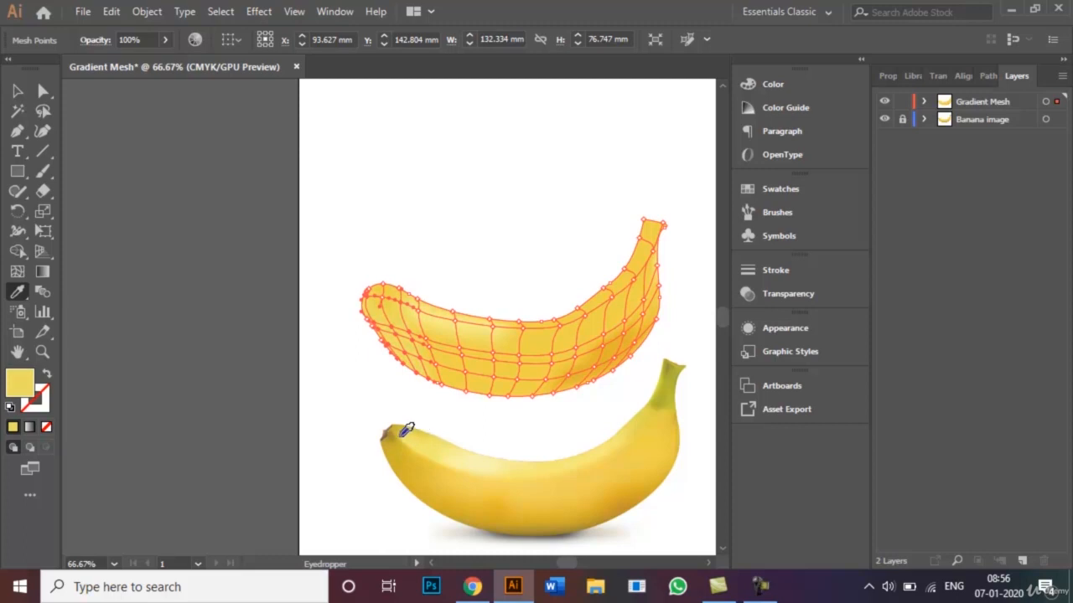
{"action": "left_click", "coordinate": [400, 433]}
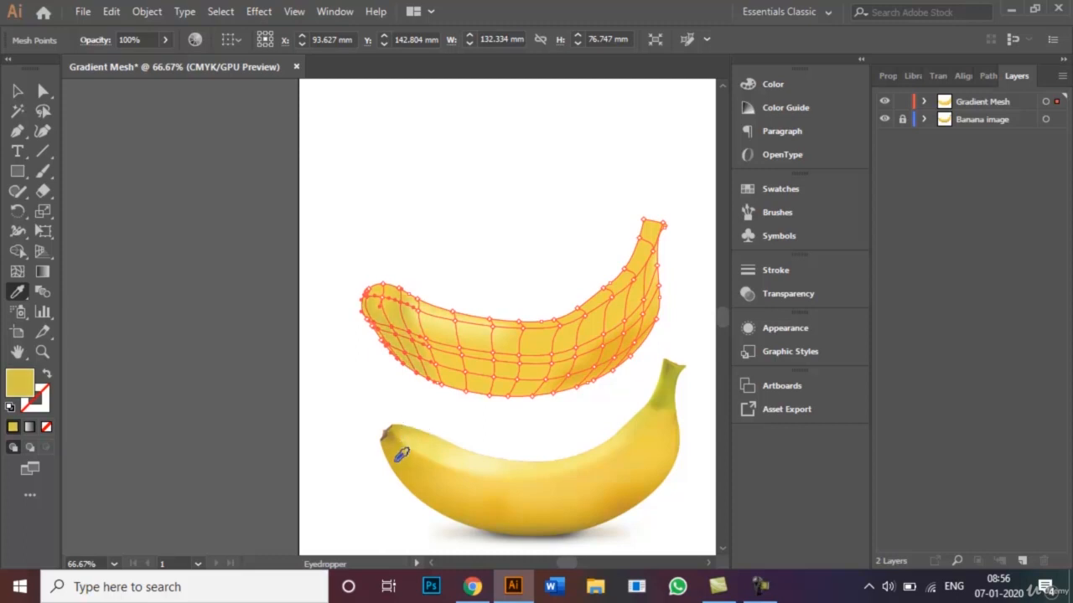
{"action": "left_click", "coordinate": [17, 90]}
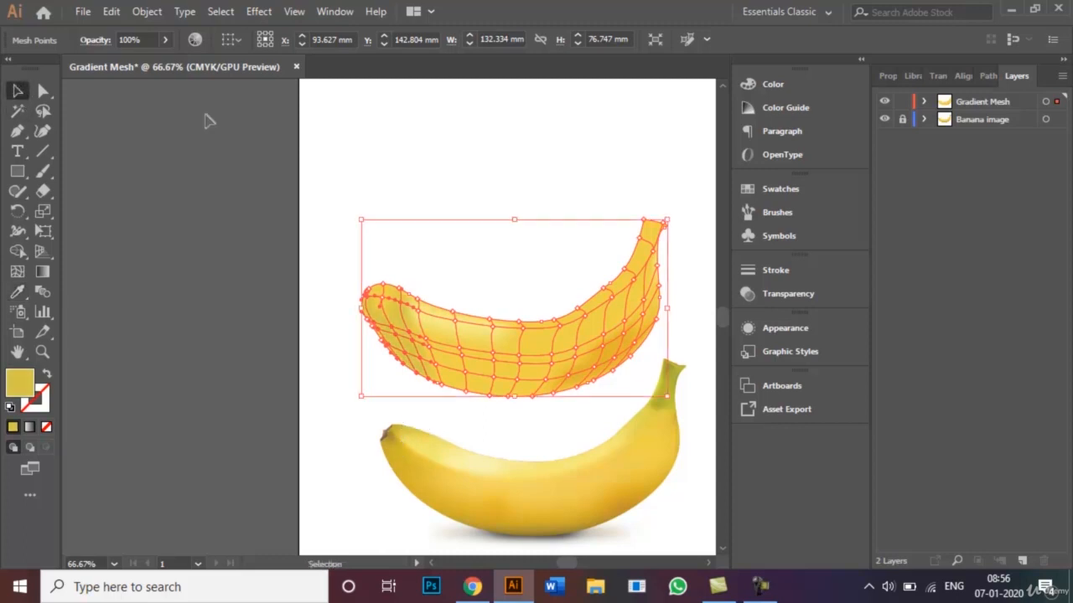
{"action": "left_click", "coordinate": [453, 150]}
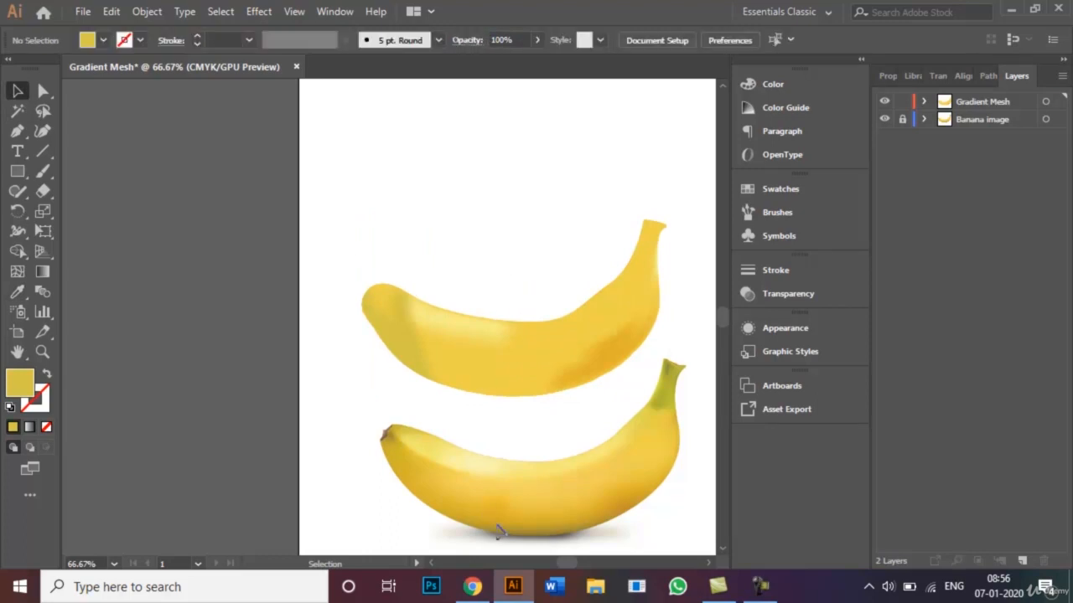
Step: Colour the mesh points on the stem and just below it with the olive green sampled from the pictured banana's stem, and deselect
{"action": "left_click", "coordinate": [707, 565]}
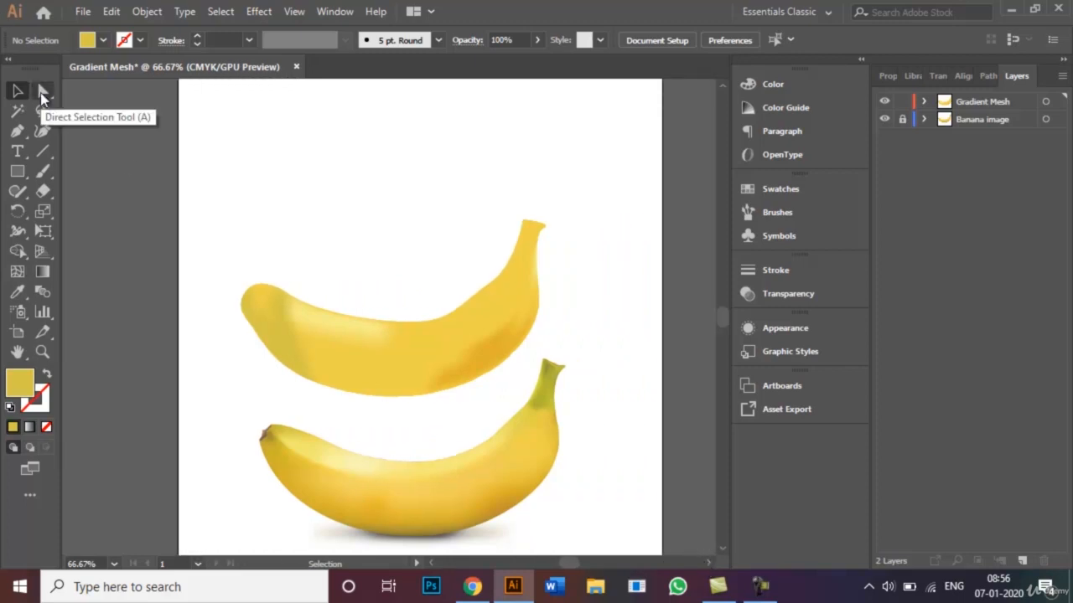
{"action": "left_click", "coordinate": [42, 92]}
{"action": "left_click", "coordinate": [526, 248]}
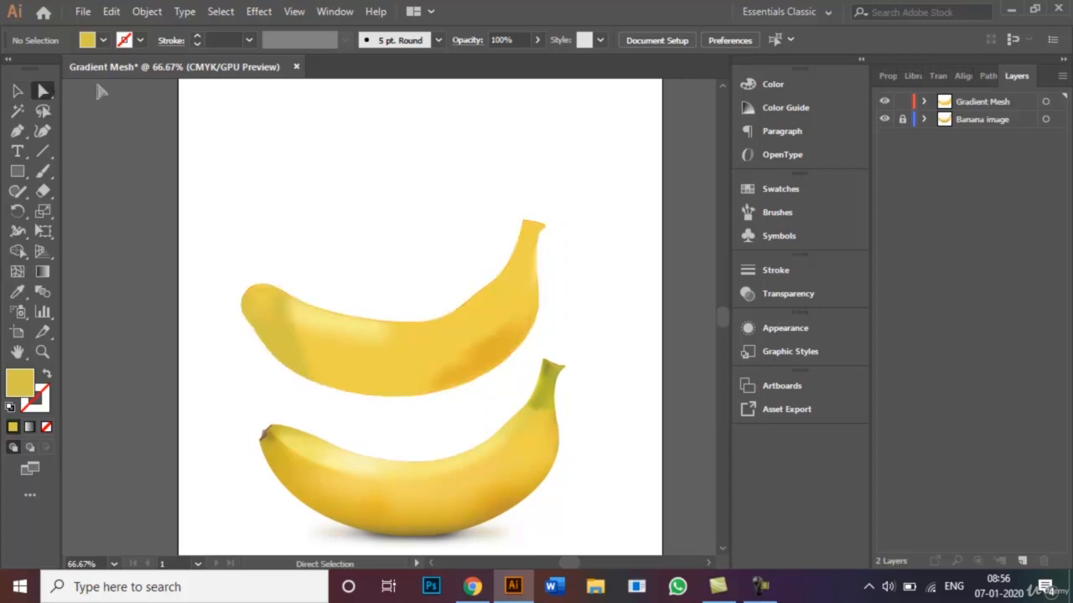
{"action": "left_click", "coordinate": [536, 253]}
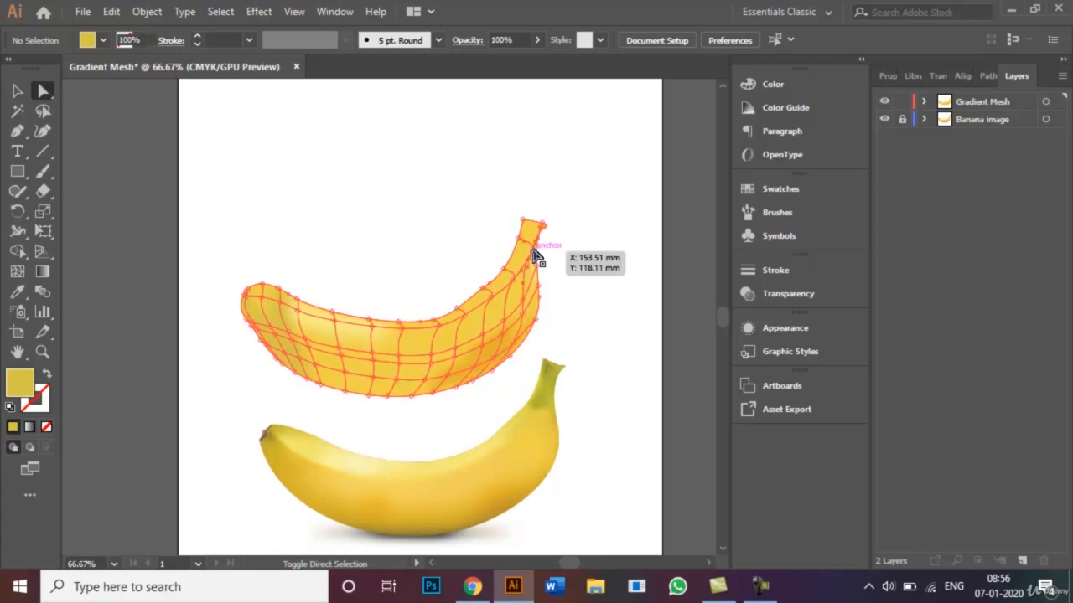
{"action": "left_click", "coordinate": [518, 239], "text": "shift"}
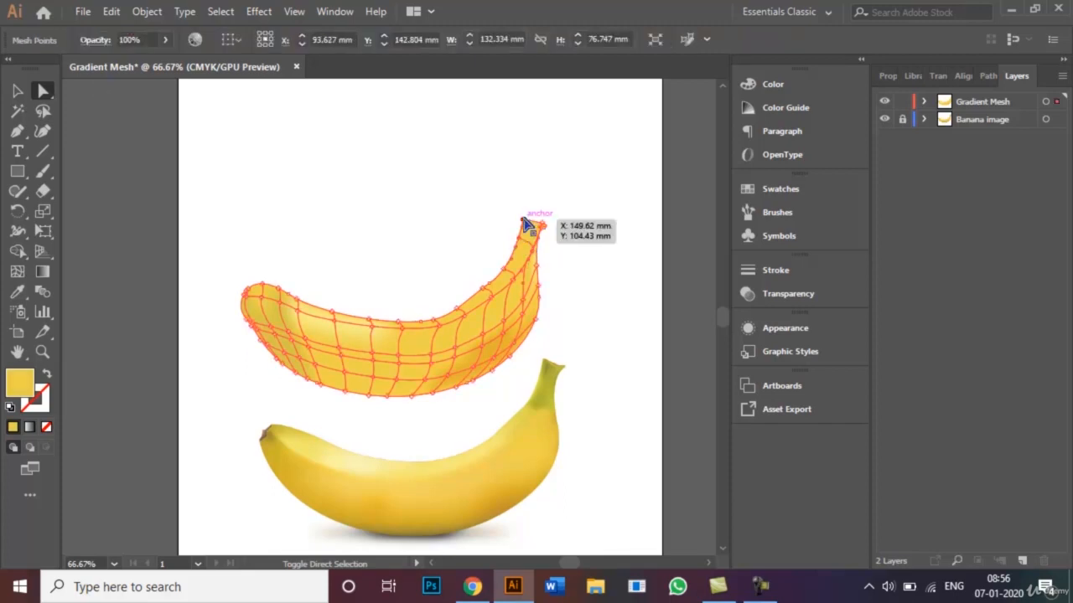
{"action": "left_click", "coordinate": [523, 220], "text": "shift"}
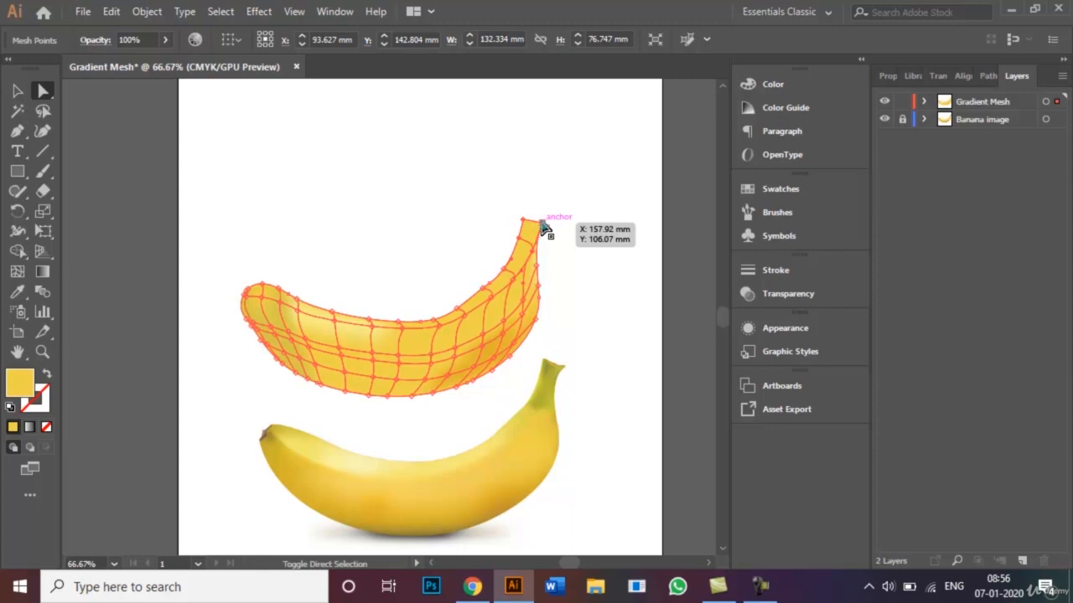
{"action": "left_click", "coordinate": [537, 270], "text": "shift"}
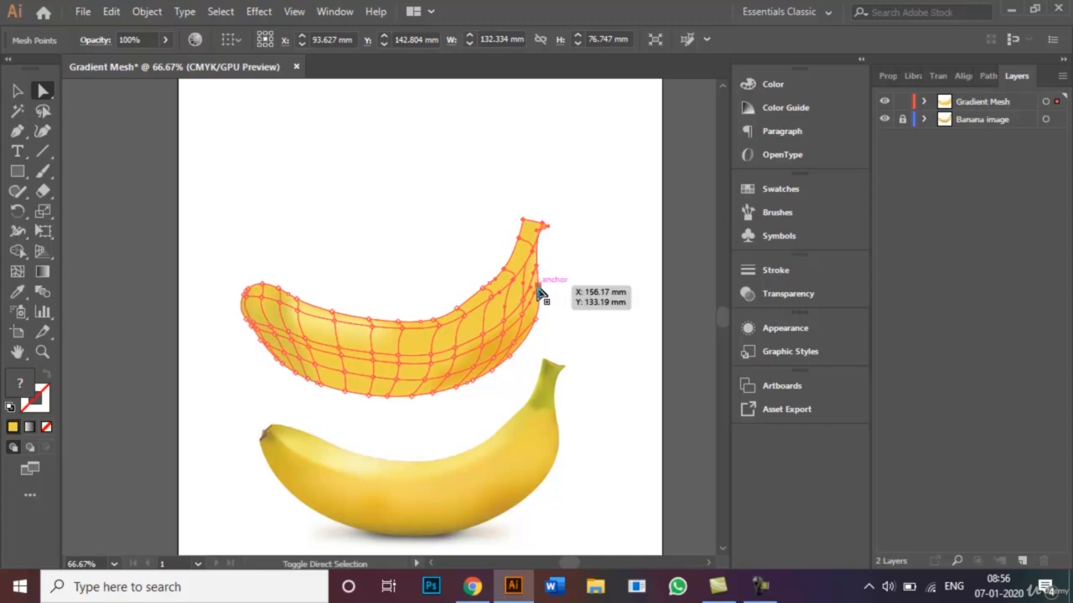
{"action": "left_click", "coordinate": [17, 299]}
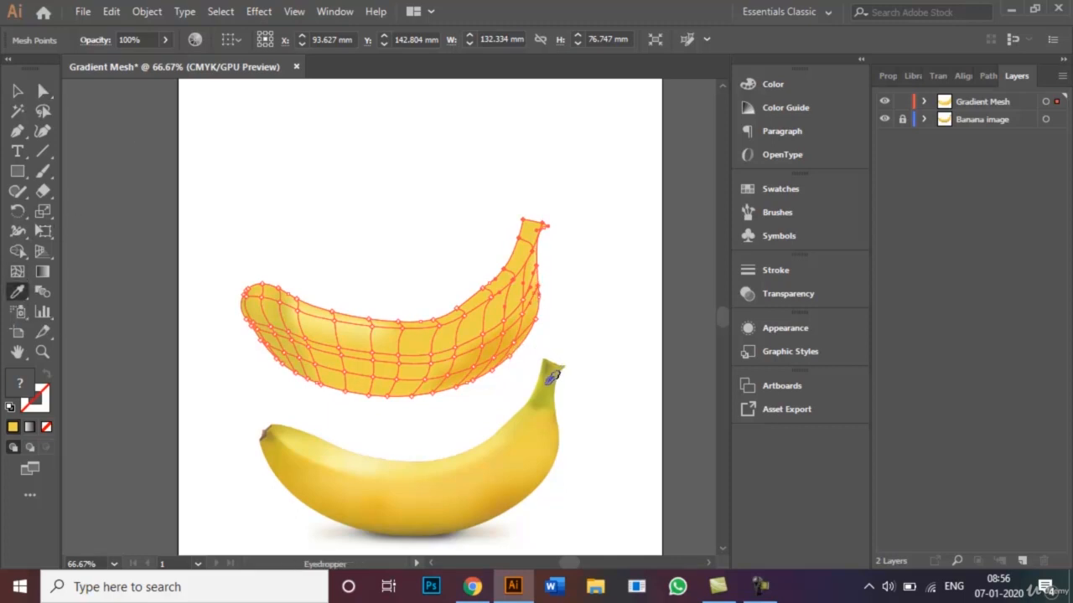
{"action": "left_click", "coordinate": [545, 383]}
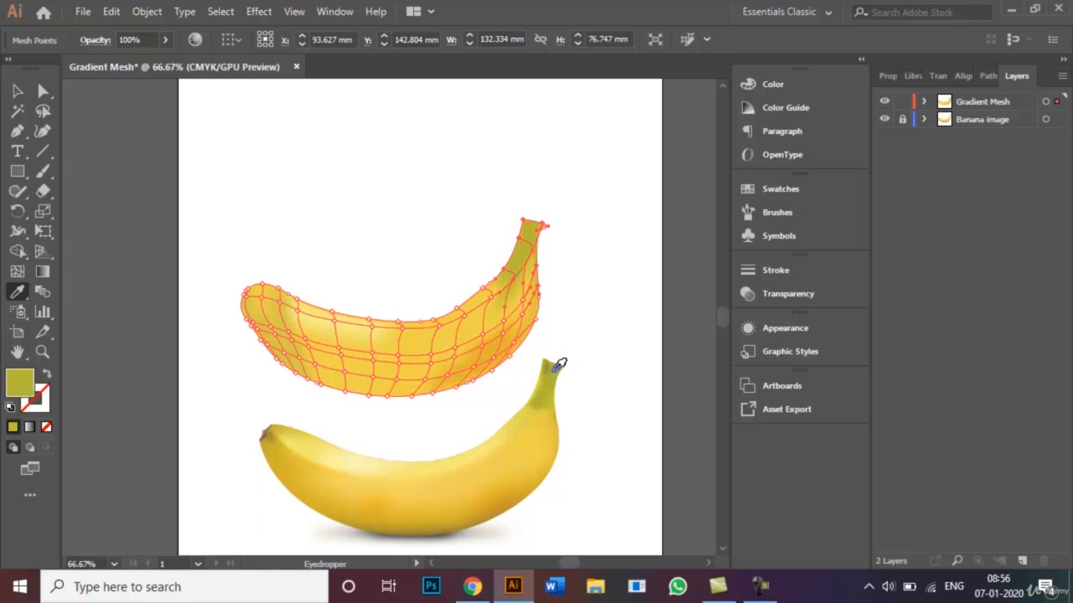
{"action": "left_click", "coordinate": [17, 91]}
{"action": "left_click", "coordinate": [321, 152]}
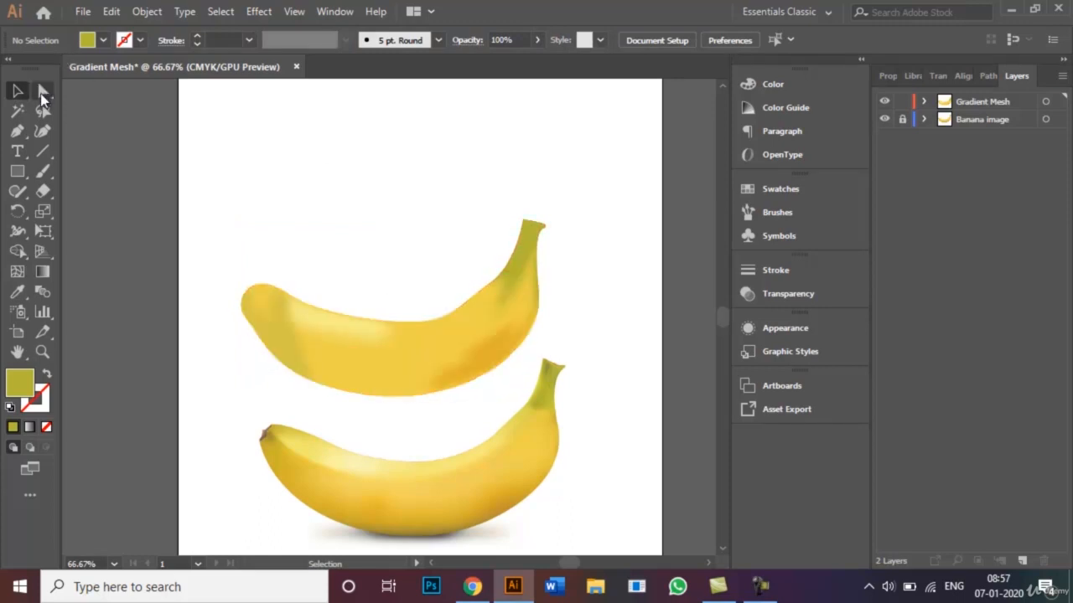
Step: Shade the mesh points across the middle of the banana's body with the orange-yellow sampled from the pictured banana's lower middle, and deselect
{"action": "left_click", "coordinate": [42, 93]}
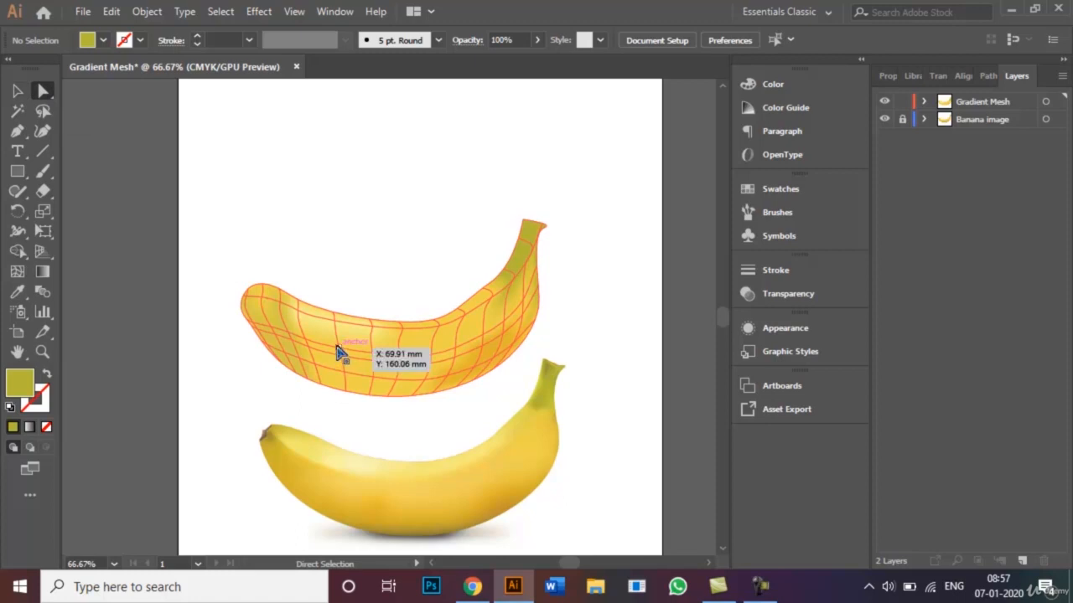
{"action": "left_click", "coordinate": [341, 352]}
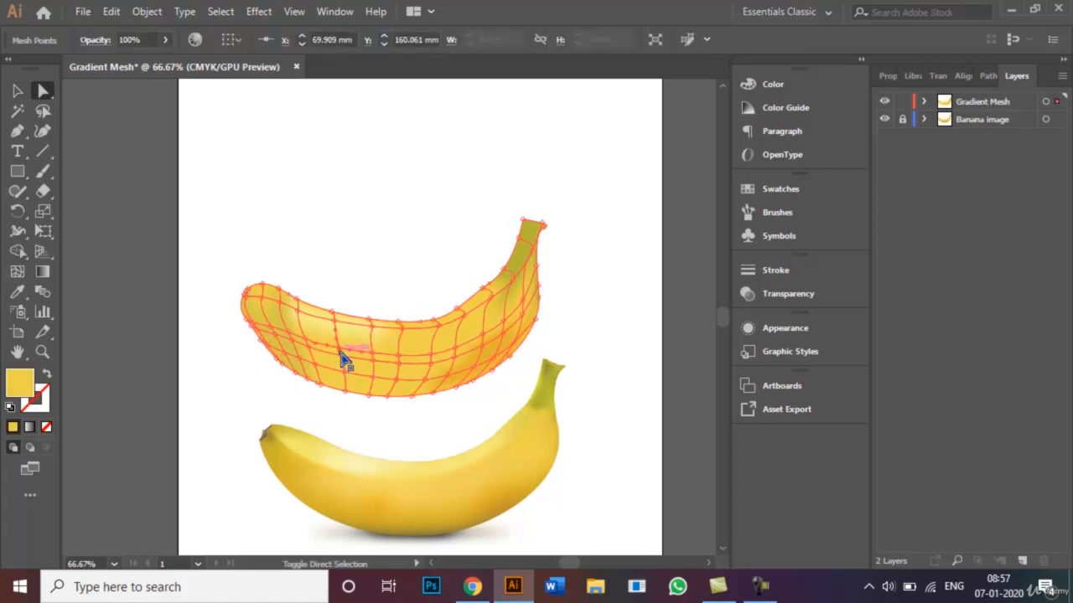
{"action": "left_click", "coordinate": [343, 372], "text": "shift"}
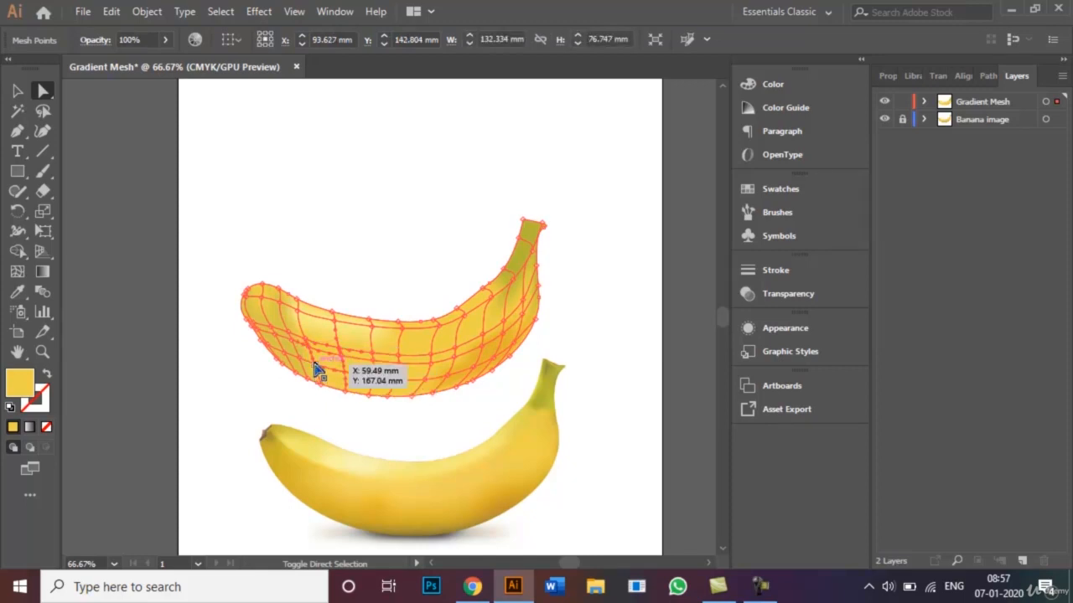
{"action": "left_click", "coordinate": [374, 356], "text": "shift"}
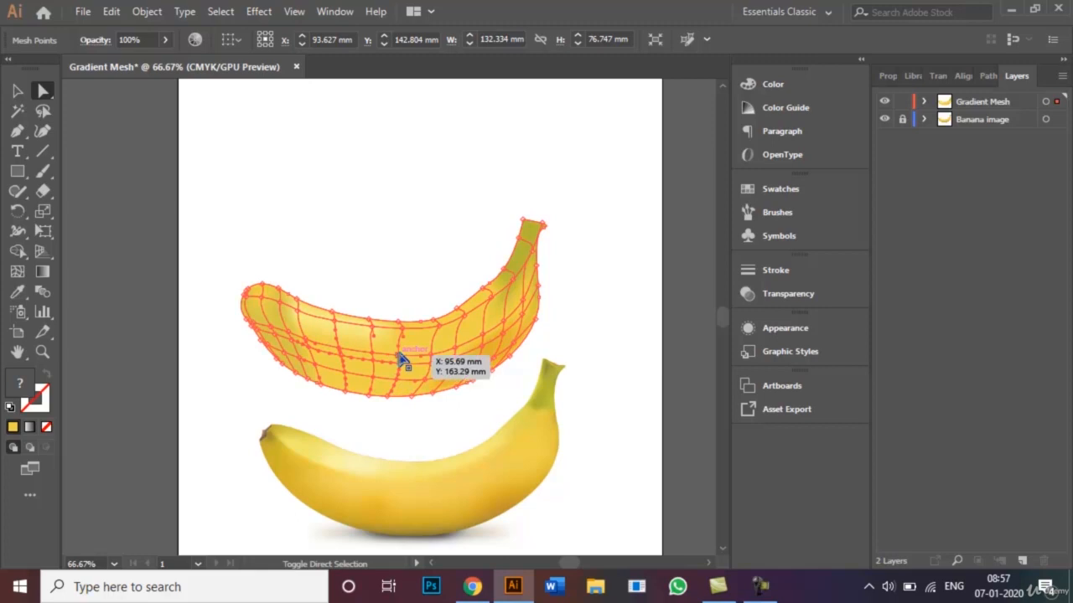
{"action": "left_click", "coordinate": [19, 292]}
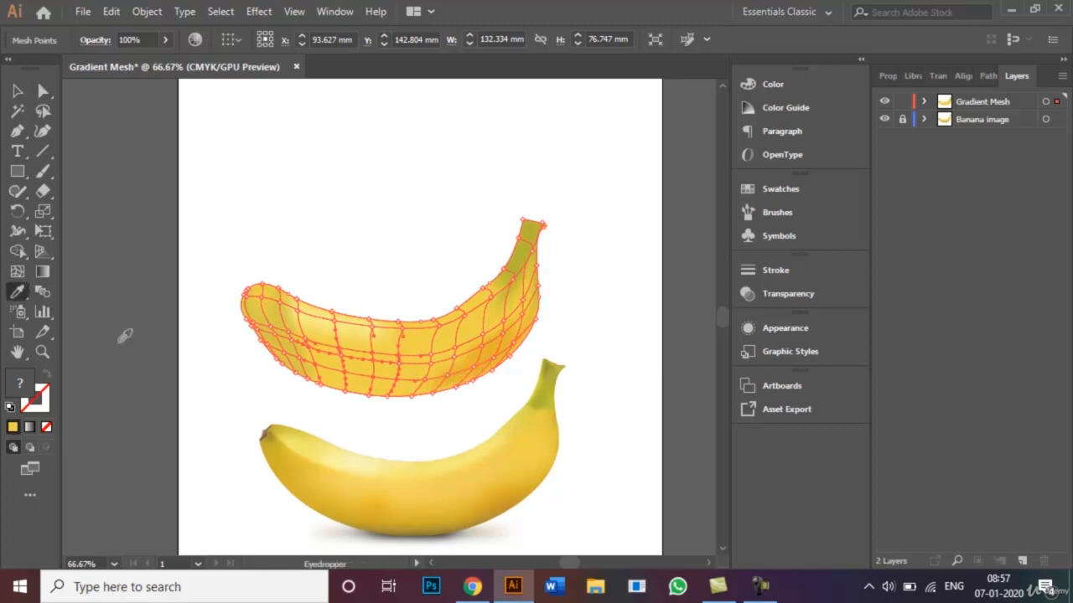
{"action": "left_click", "coordinate": [373, 482]}
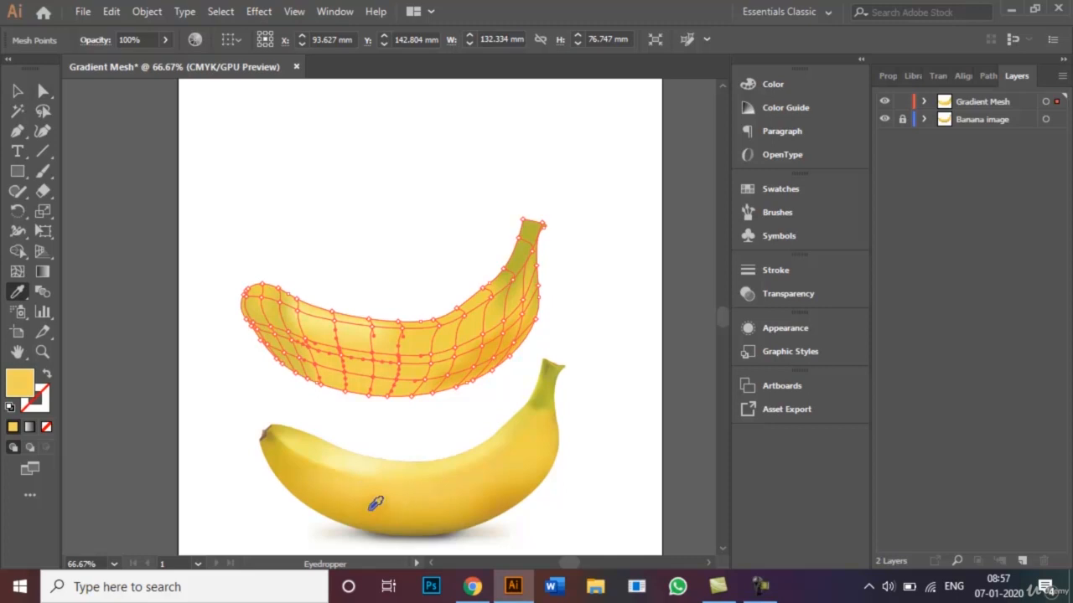
{"action": "left_click", "coordinate": [376, 506]}
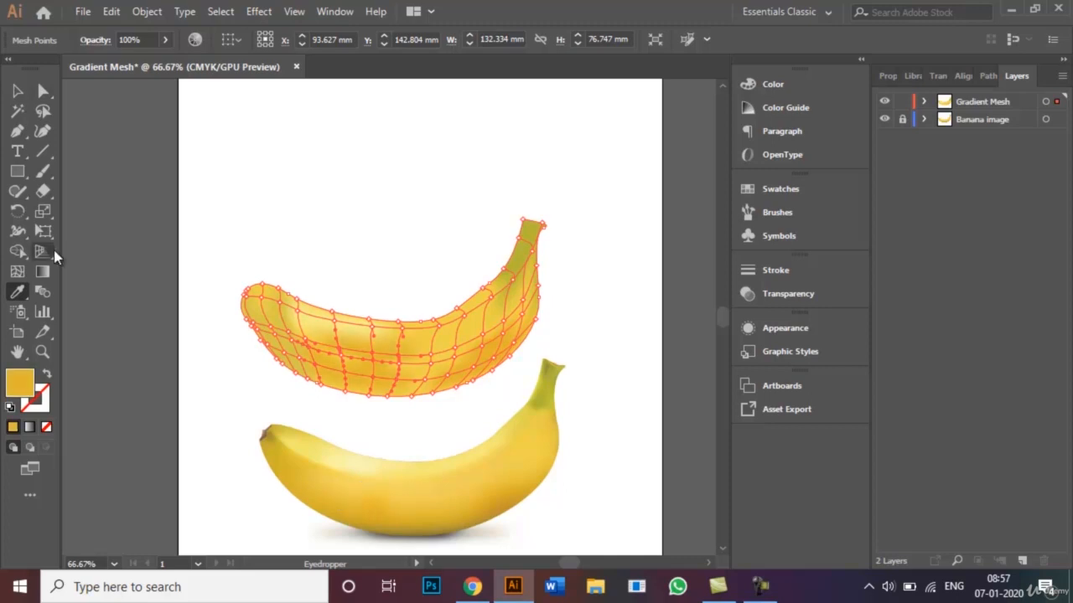
{"action": "left_click", "coordinate": [18, 90]}
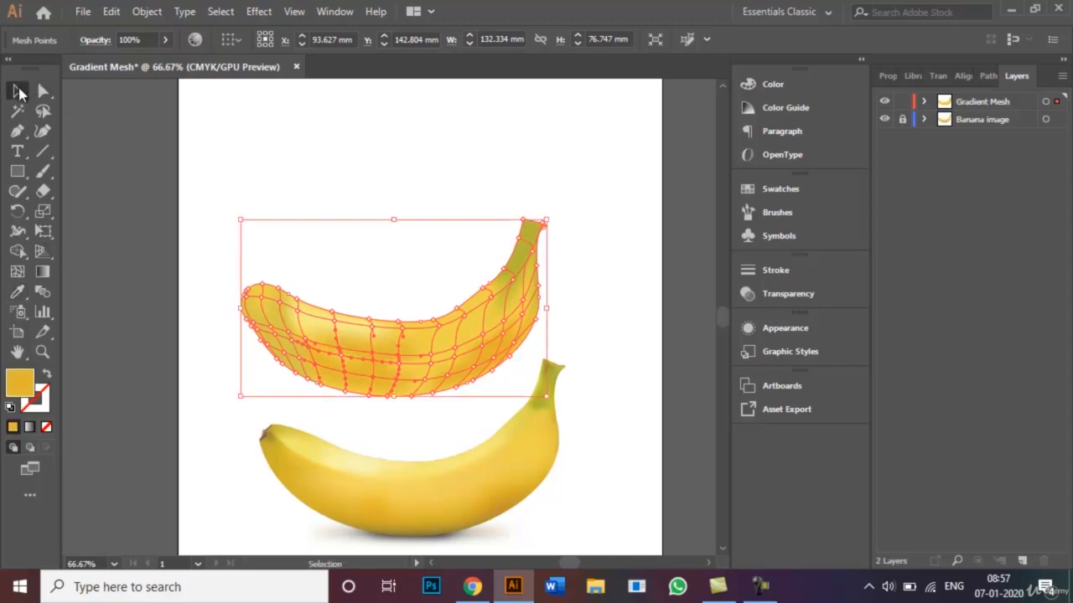
{"action": "left_click", "coordinate": [364, 150]}
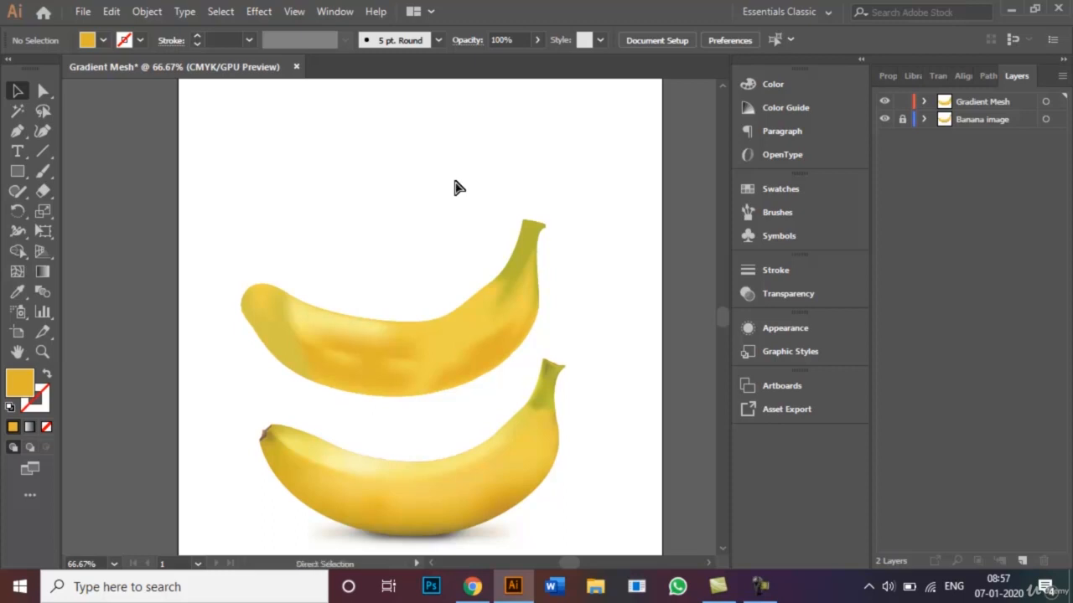
Step: Fit the whole artboard in view and check the Save As settings for an Adobe Illustrator file, without saving
{"action": "key", "text": "ctrl+0"}
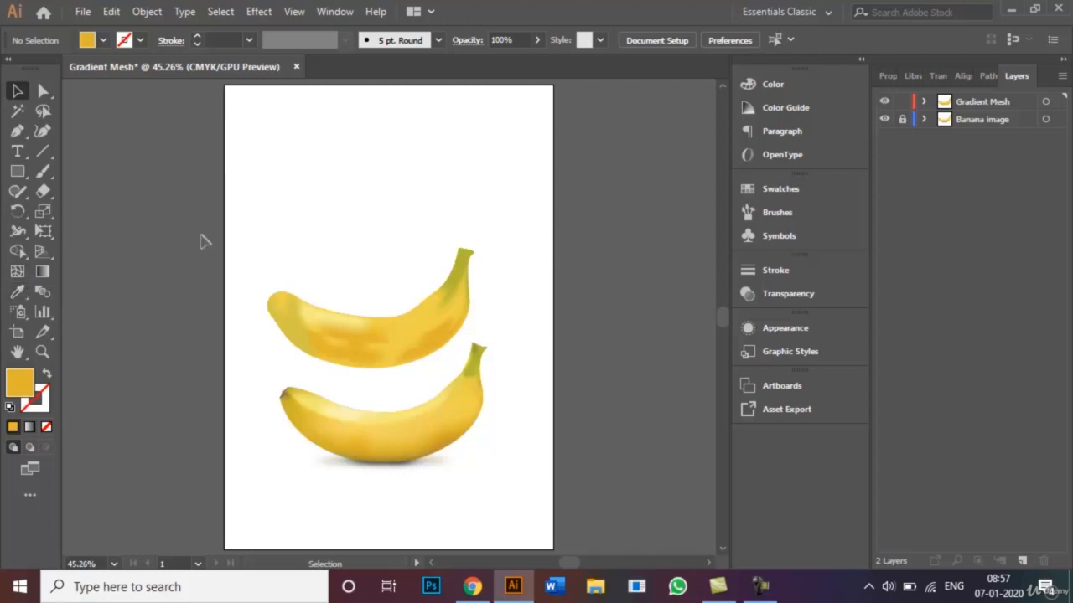
{"action": "left_click", "coordinate": [82, 11]}
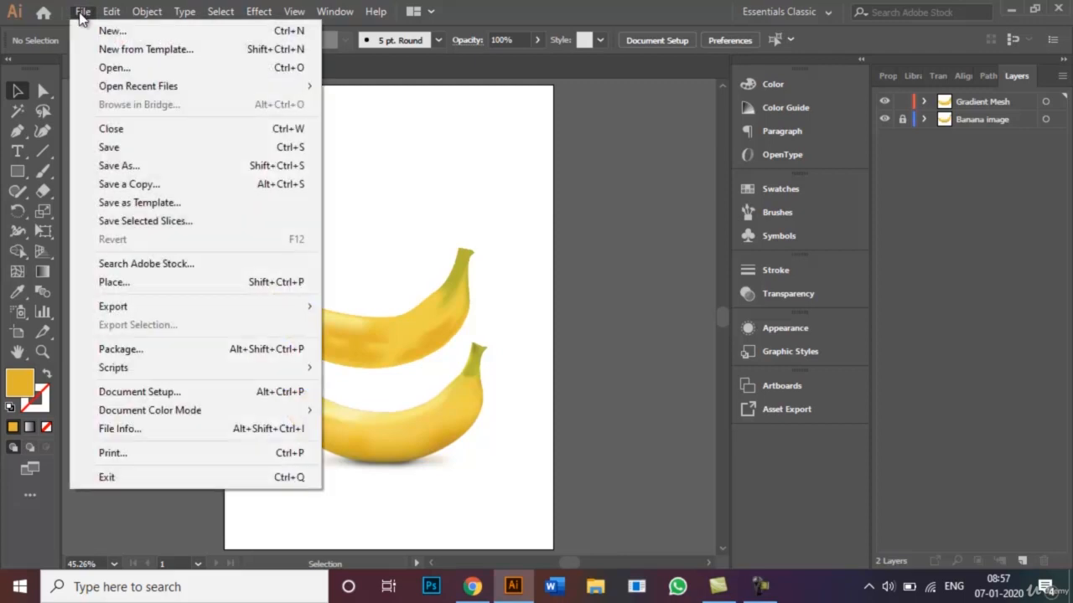
{"action": "left_click", "coordinate": [172, 165]}
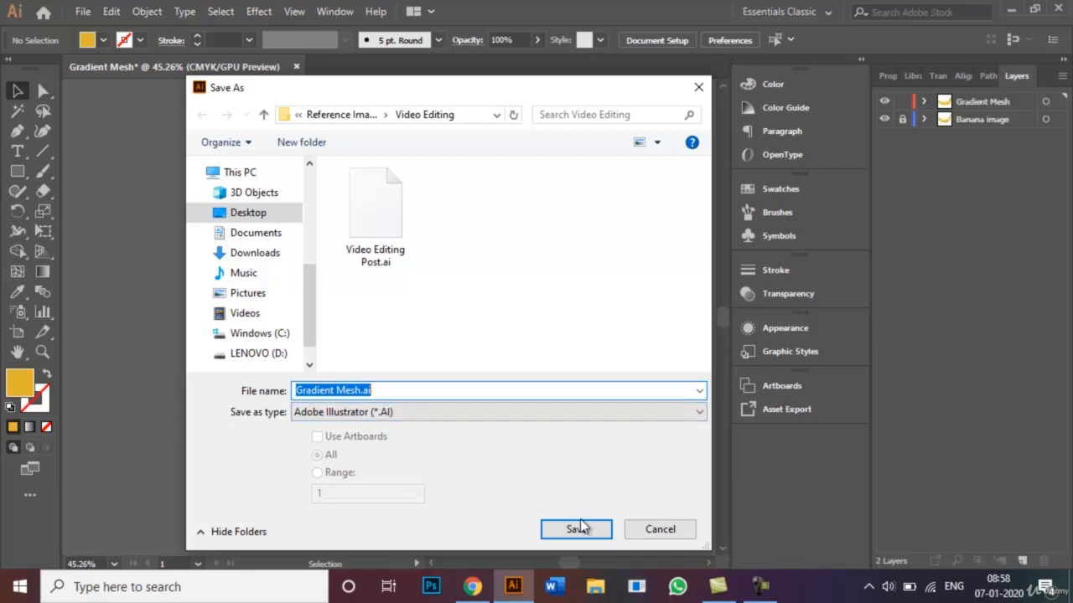
{"action": "left_click", "coordinate": [650, 531]}
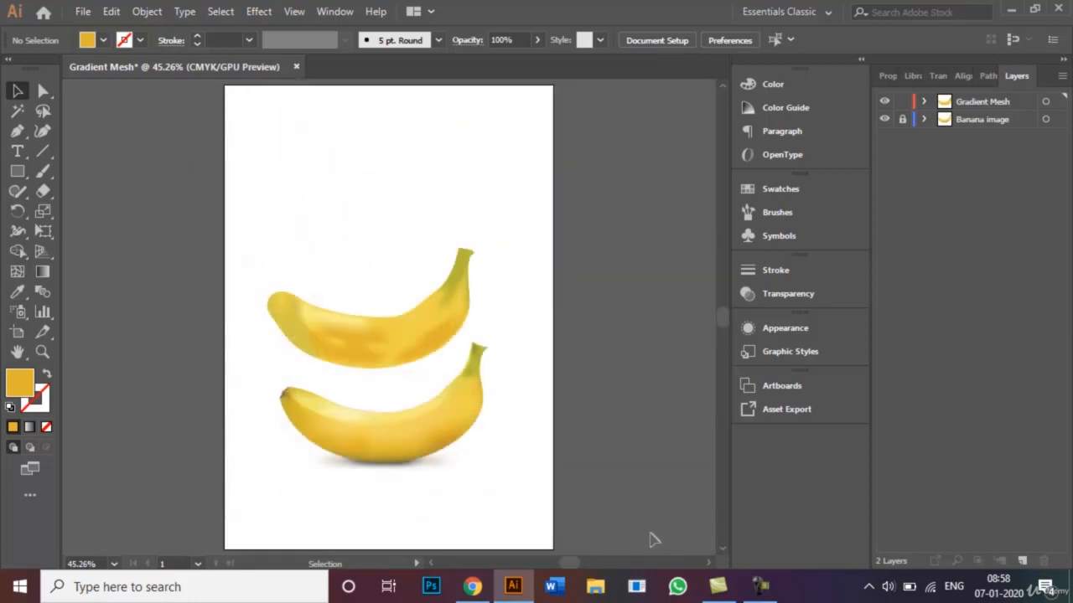
Step: Check the Export As settings for a JPEG version of the artwork, without exporting
{"action": "left_click", "coordinate": [83, 11]}
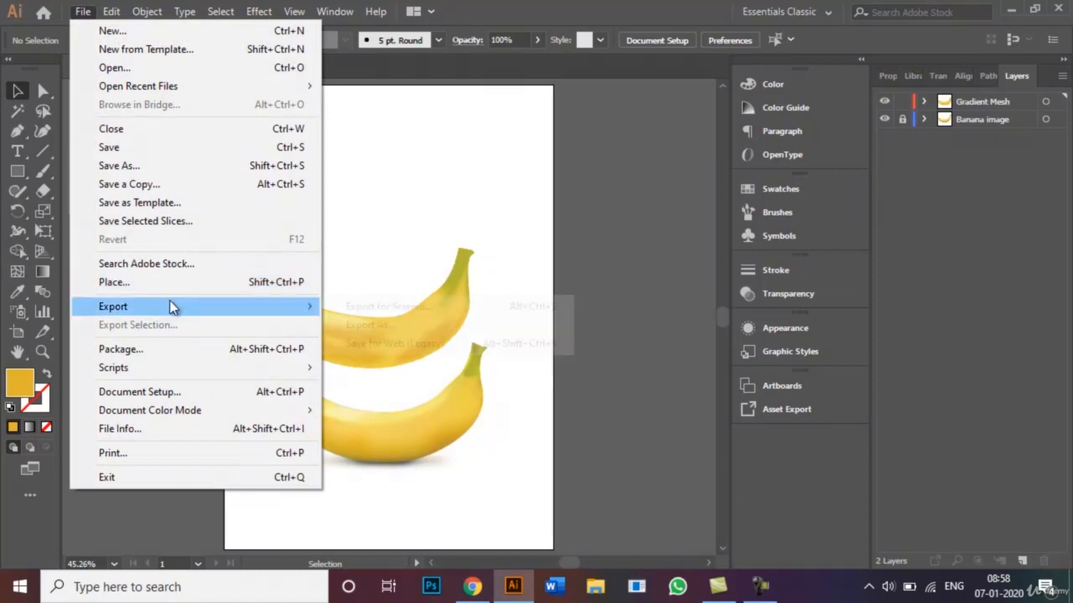
{"action": "mouse_move", "coordinate": [259, 306]}
{"action": "left_click", "coordinate": [364, 326]}
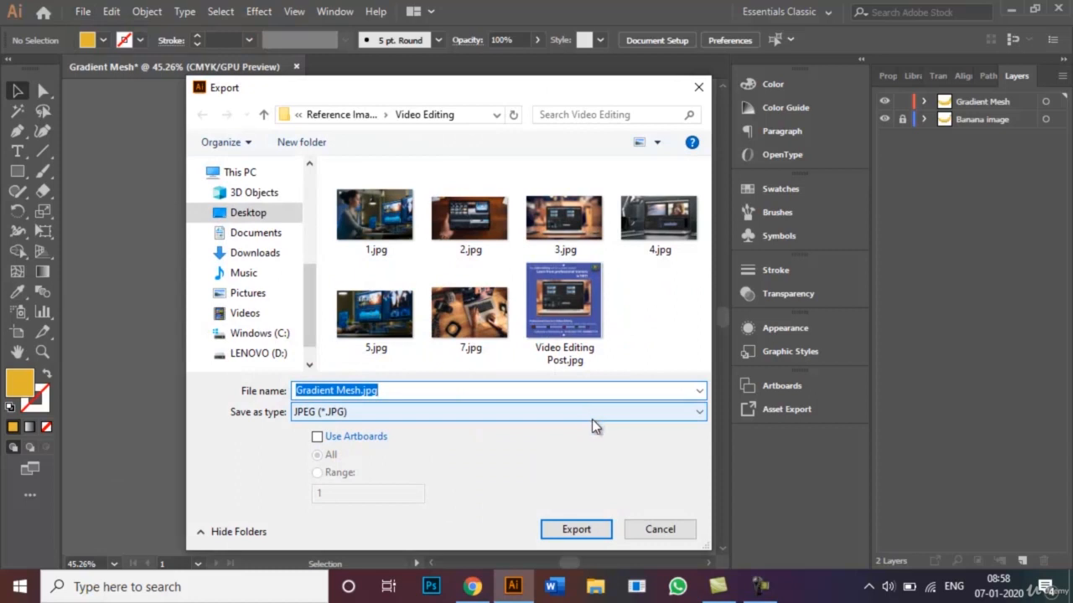
{"action": "left_click", "coordinate": [647, 537]}
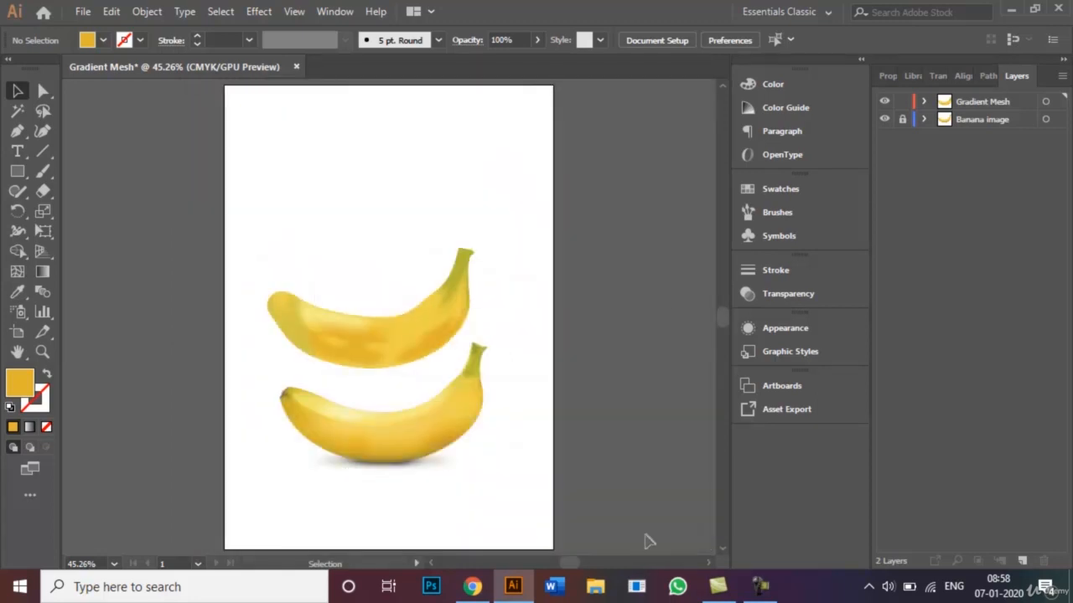